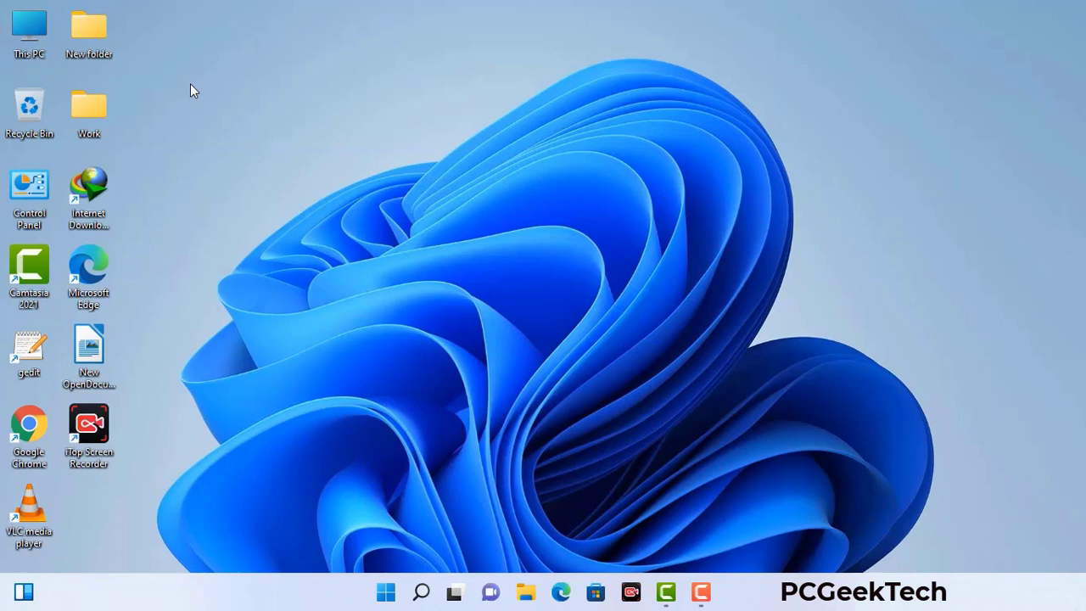
Launch System Configuration by running msconfig from the Run dialog
{"action": "key", "text": "super+r"}
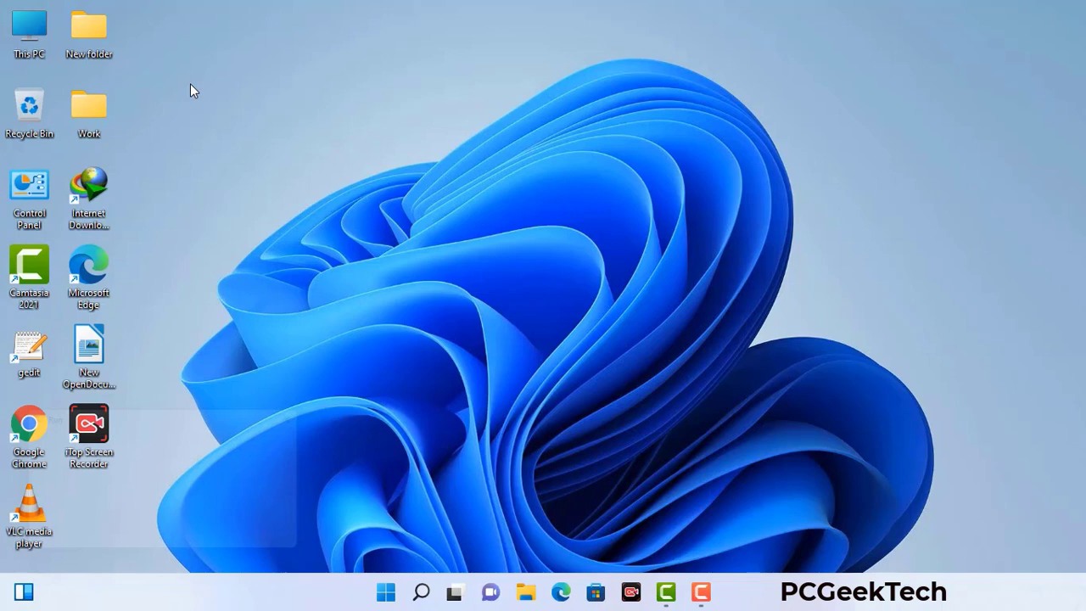
{"action": "left_click_drag", "start_coordinate": [185, 413], "coordinate": [476, 134]}
{"action": "left_click", "coordinate": [432, 213]}
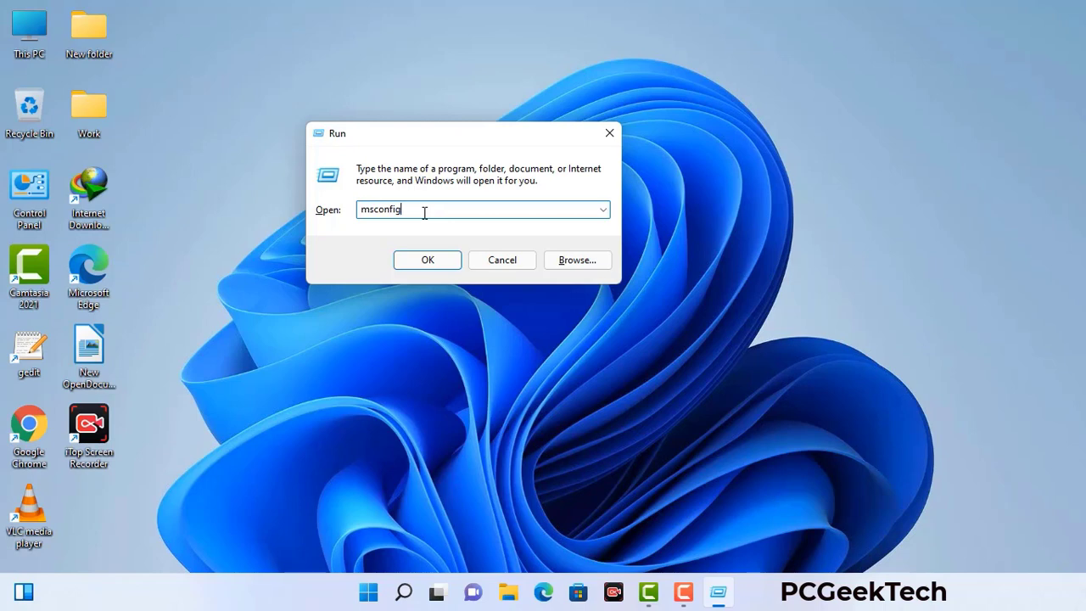
{"action": "left_click", "coordinate": [419, 265]}
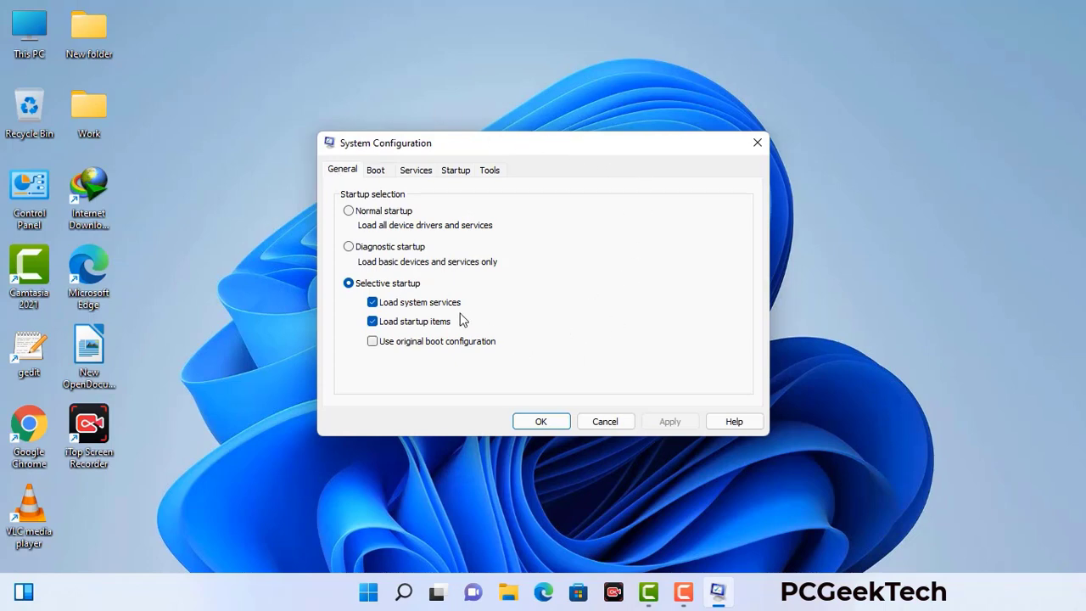
Enable Safe boot with the Network option in the boot settings and restart Windows into safe mode
{"action": "left_click", "coordinate": [377, 173]}
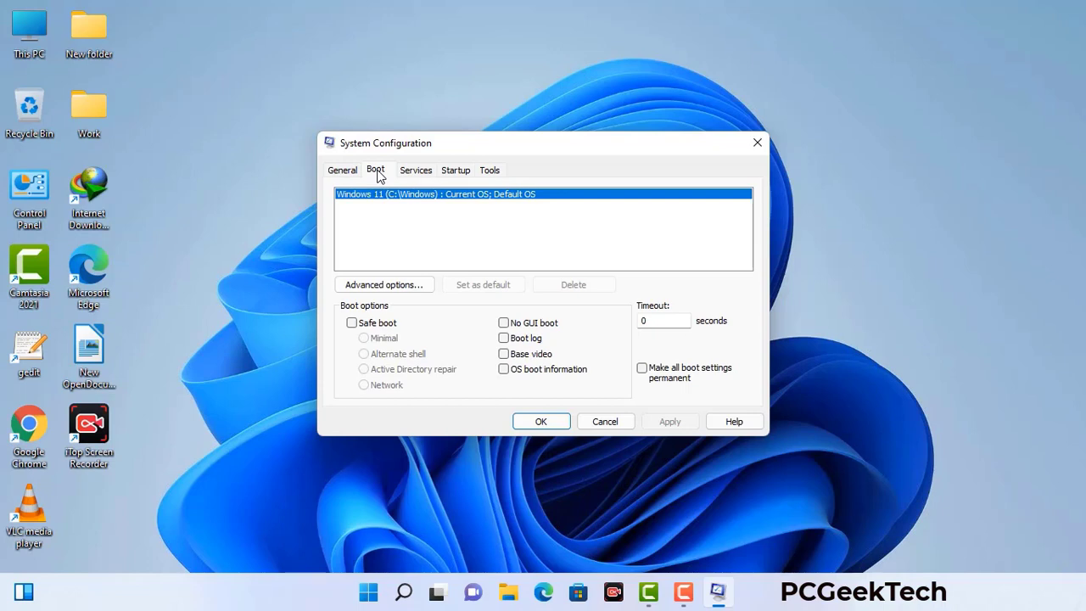
{"action": "left_click", "coordinate": [351, 324]}
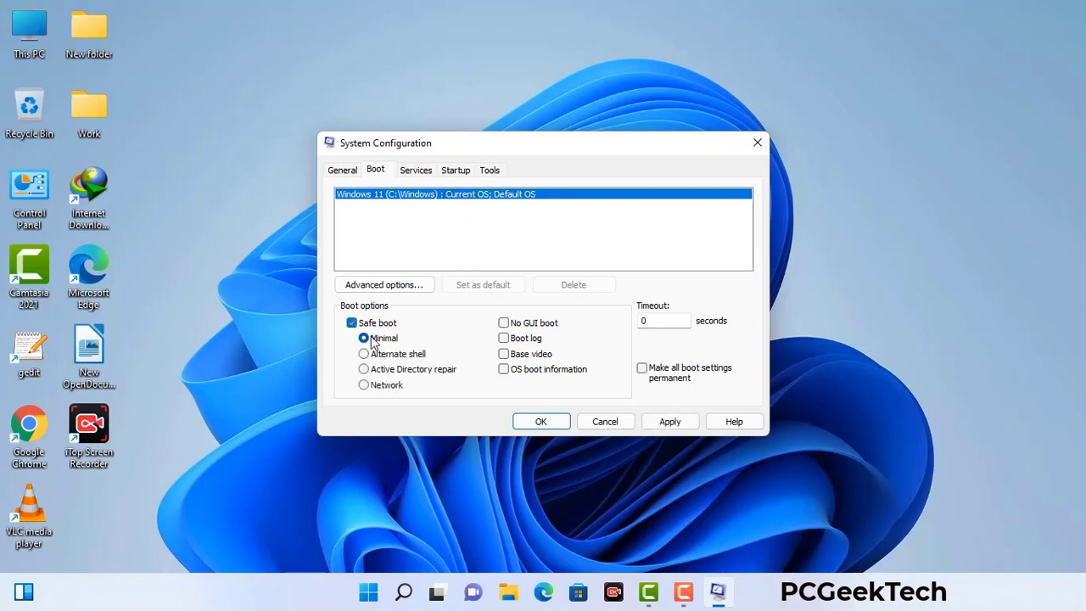
{"action": "left_click", "coordinate": [386, 386]}
{"action": "left_click", "coordinate": [669, 422]}
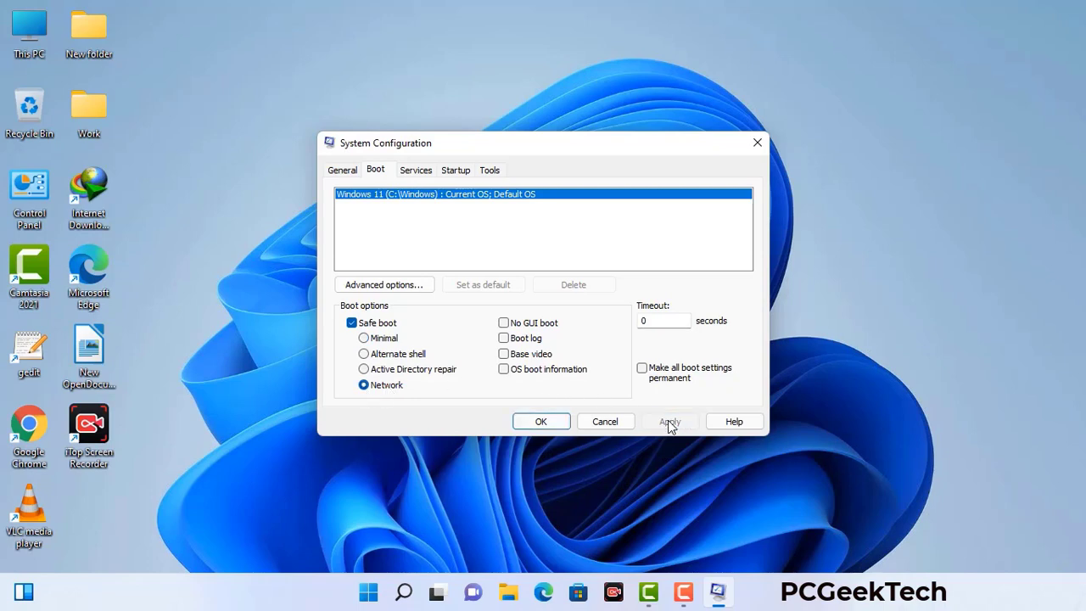
{"action": "left_click", "coordinate": [540, 422]}
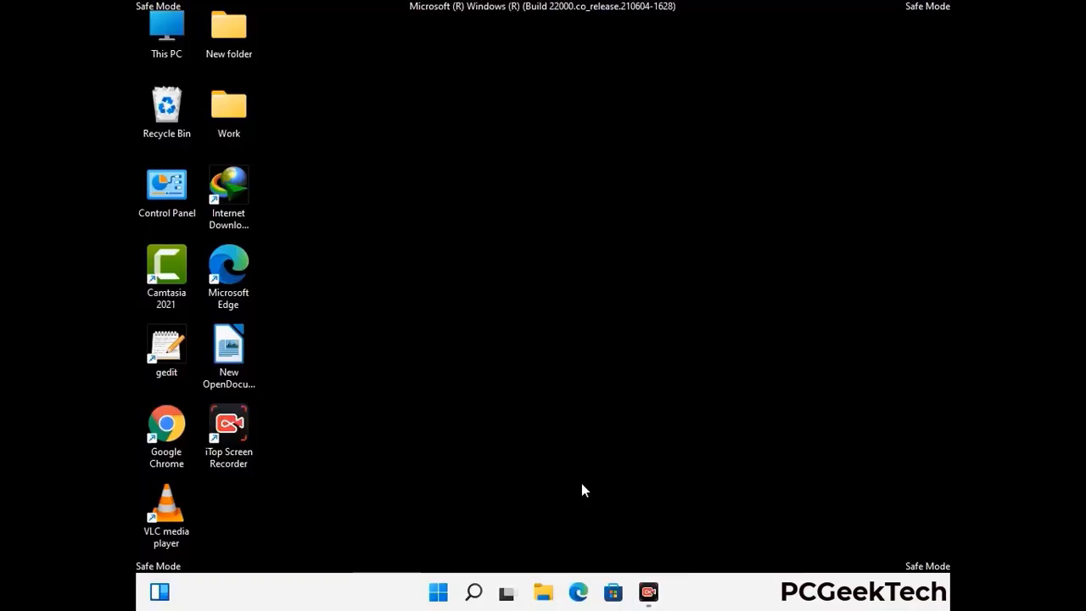
Set File Explorer Options in Control Panel to show hidden files, folders, and drives, and close Control Panel
{"action": "double_click", "coordinate": [167, 201]}
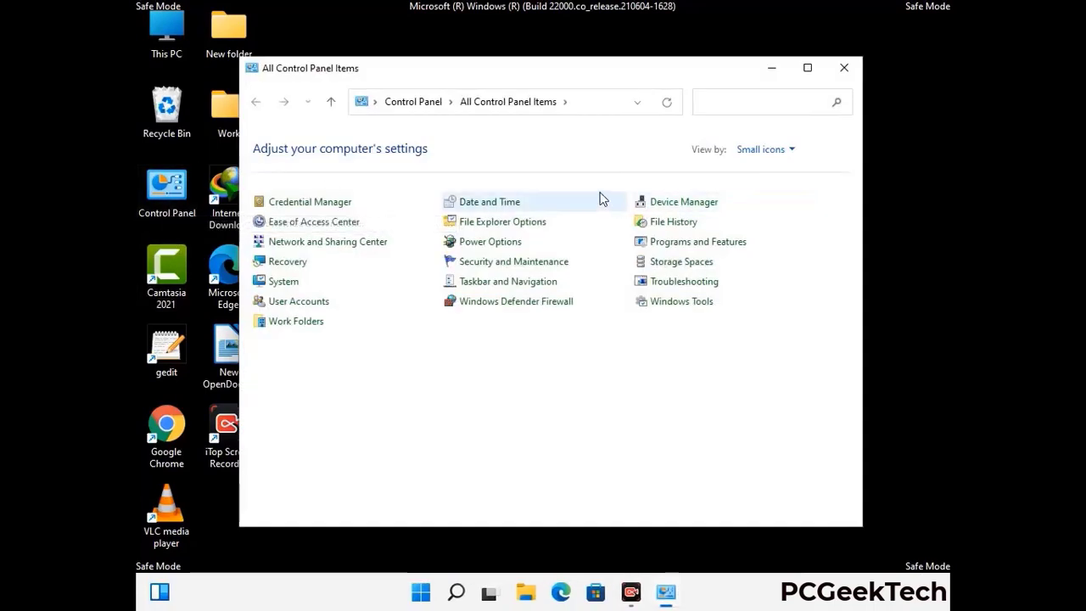
{"action": "left_click", "coordinate": [525, 224]}
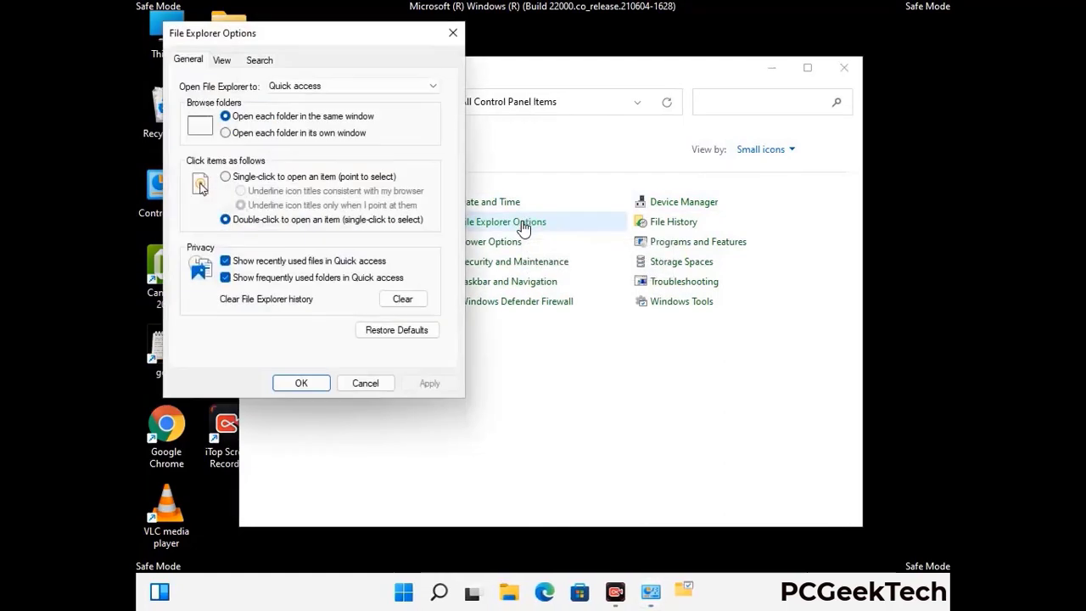
{"action": "left_click", "coordinate": [224, 61]}
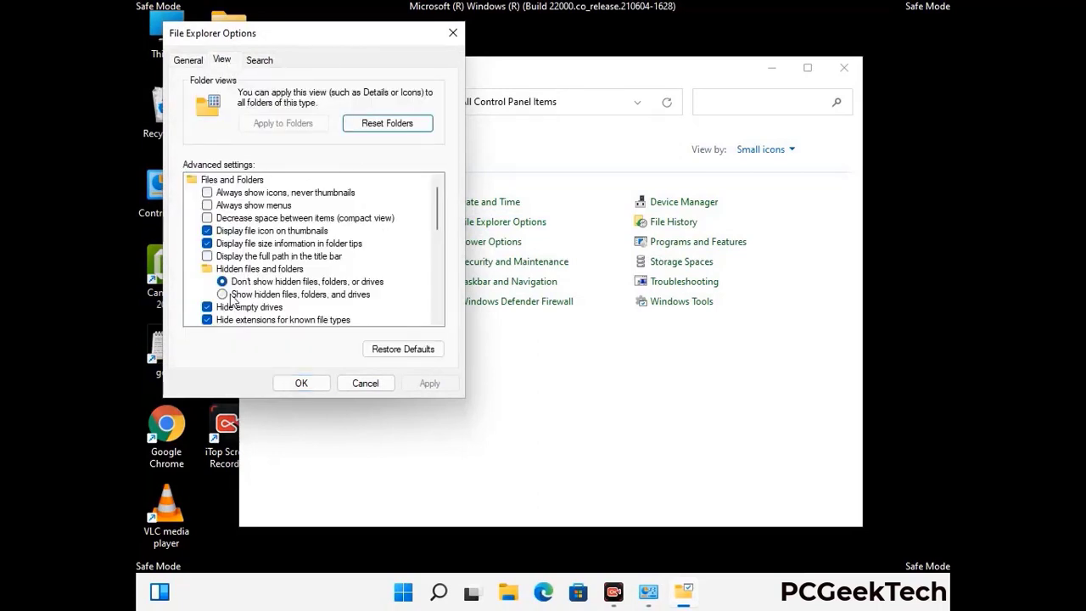
{"action": "left_click", "coordinate": [222, 295]}
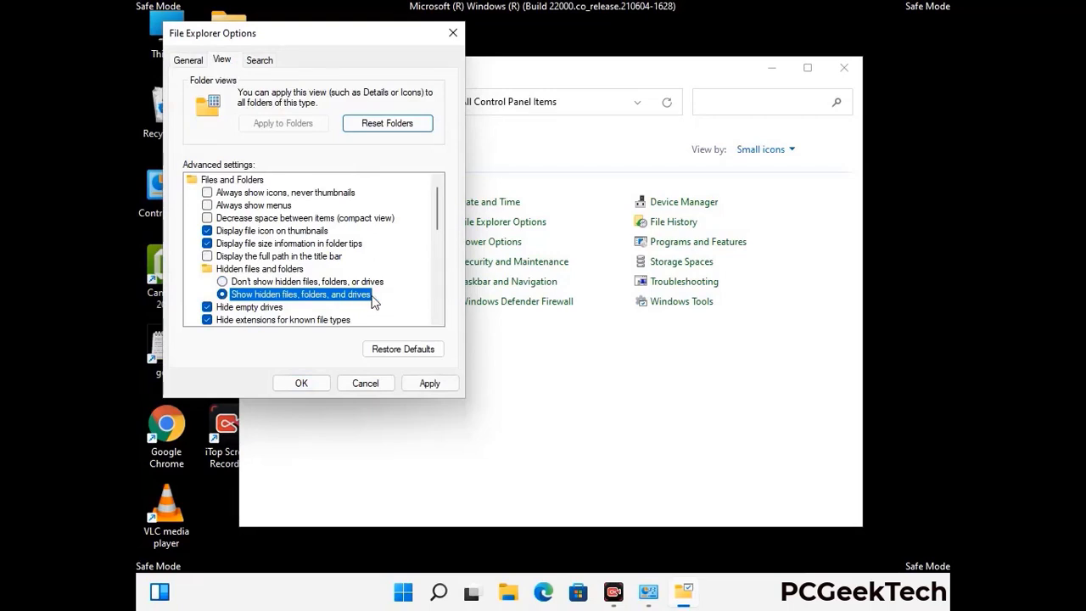
{"action": "left_click", "coordinate": [429, 383]}
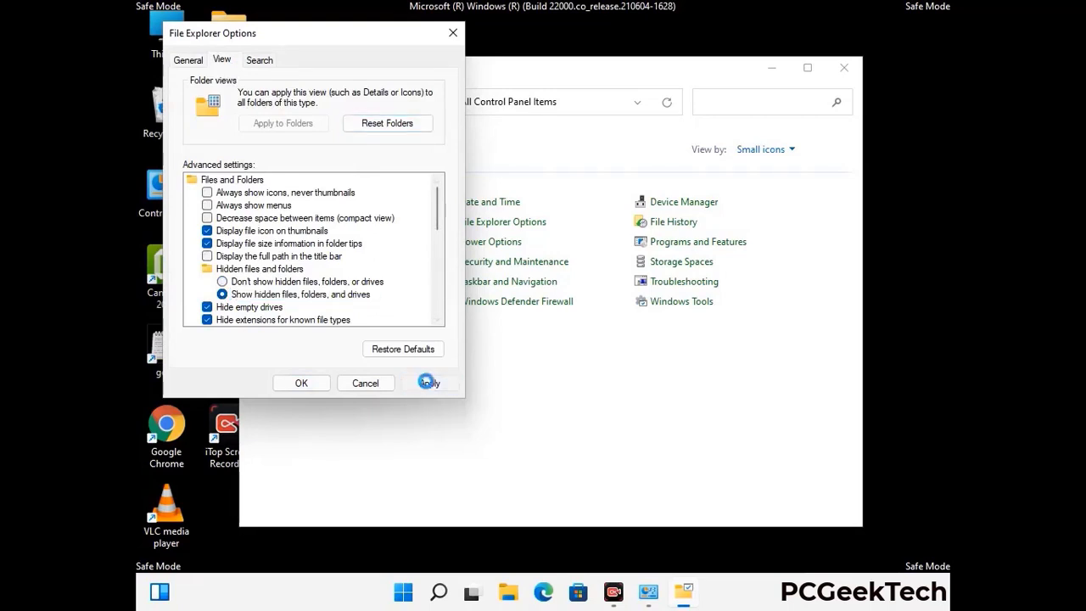
{"action": "left_click", "coordinate": [288, 385]}
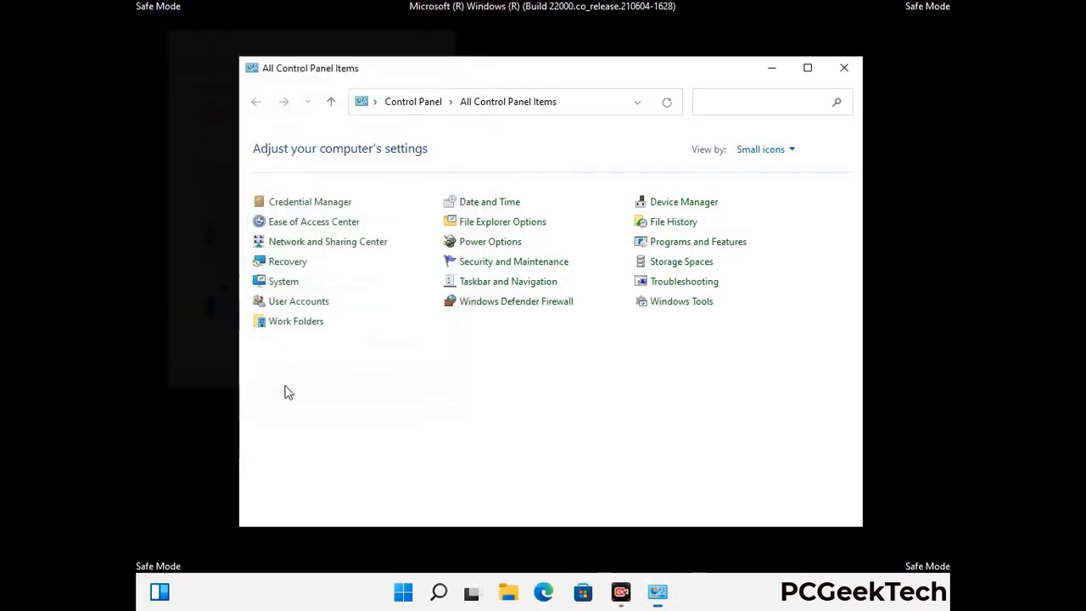
{"action": "left_click", "coordinate": [843, 69]}
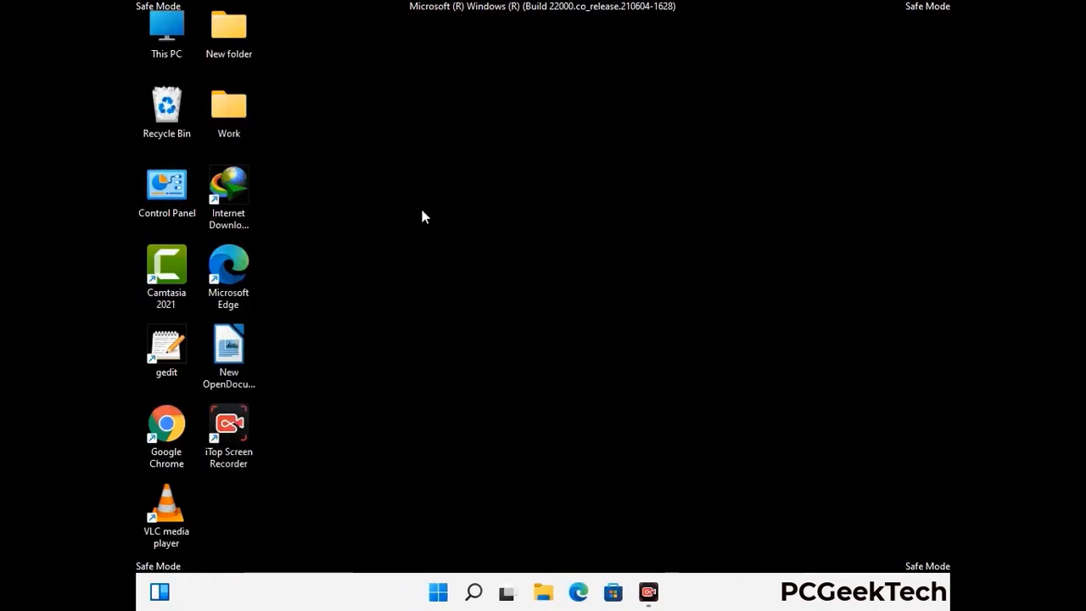
Browse from This PC to the folder C:\Windows\System32\drivers\etc
{"action": "double_click", "coordinate": [161, 53]}
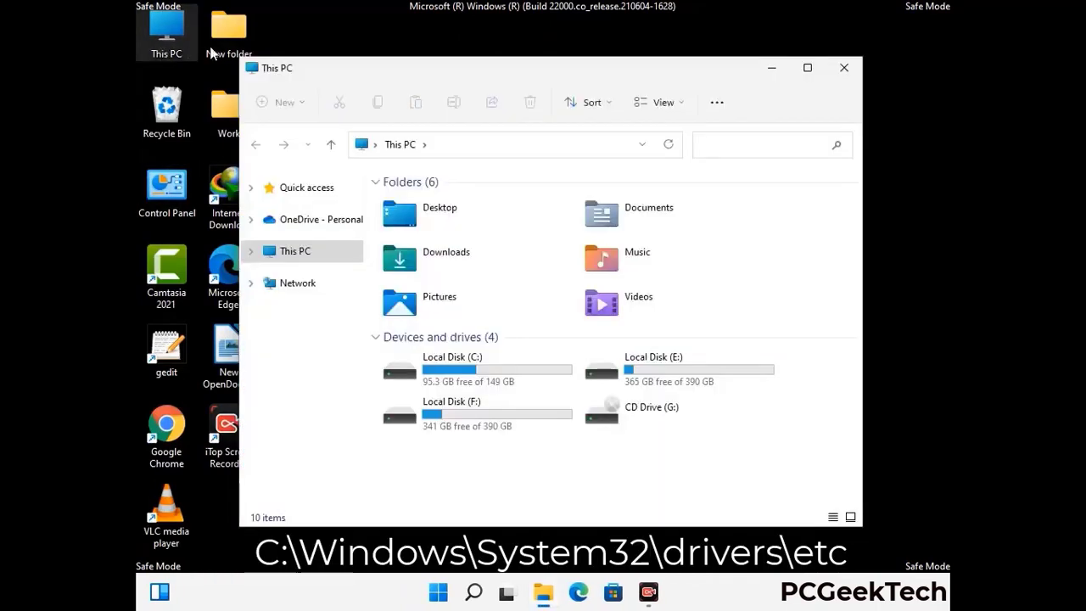
{"action": "double_click", "coordinate": [475, 373]}
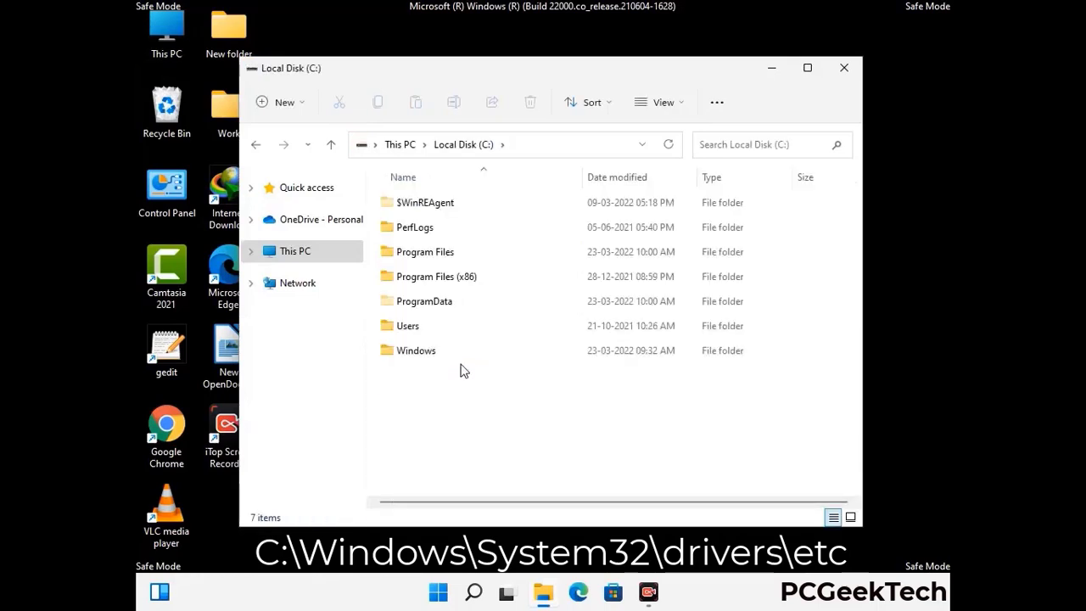
{"action": "double_click", "coordinate": [407, 357]}
{"action": "scroll", "coordinate": [543, 363], "scroll_direction": "down", "scroll_amount": 5}
{"action": "scroll", "coordinate": [537, 366], "scroll_direction": "down", "scroll_amount": 12}
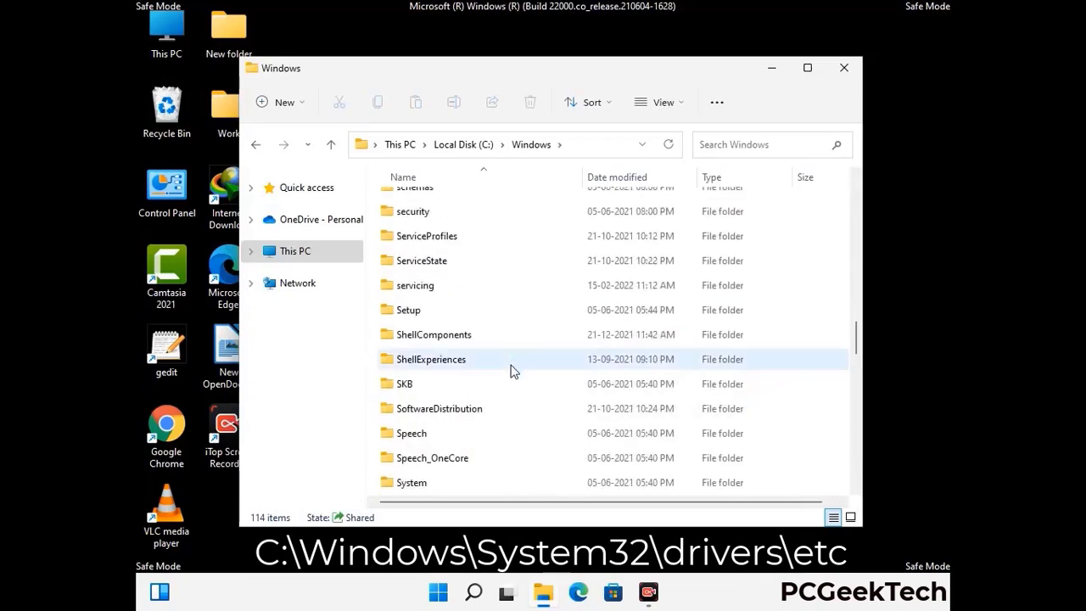
{"action": "scroll", "coordinate": [511, 371], "scroll_direction": "down", "scroll_amount": 2}
{"action": "double_click", "coordinate": [416, 359]}
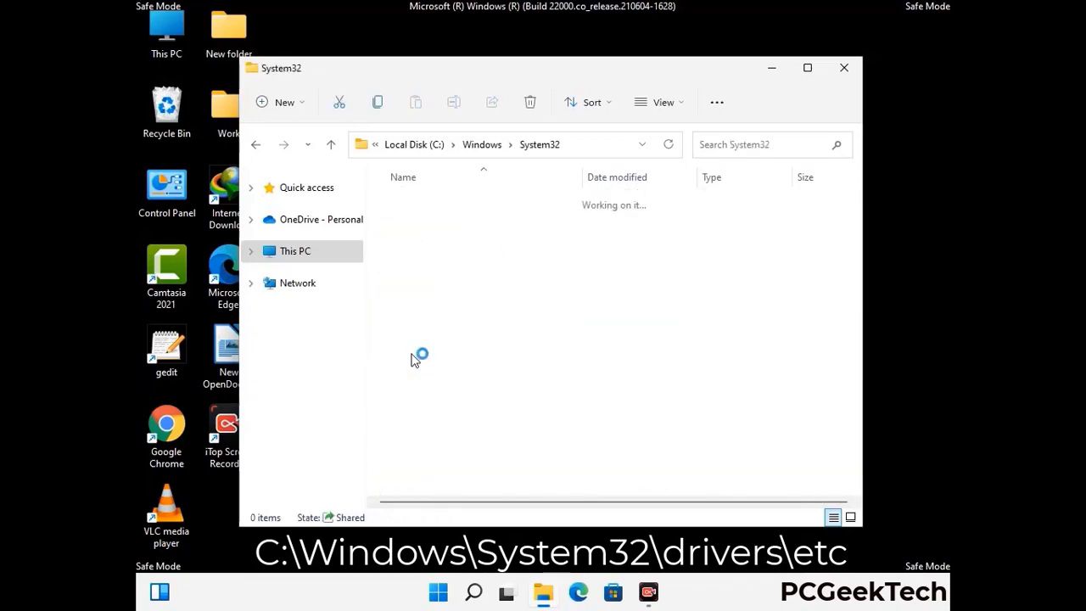
{"action": "scroll", "coordinate": [466, 365], "scroll_direction": "down", "scroll_amount": 5}
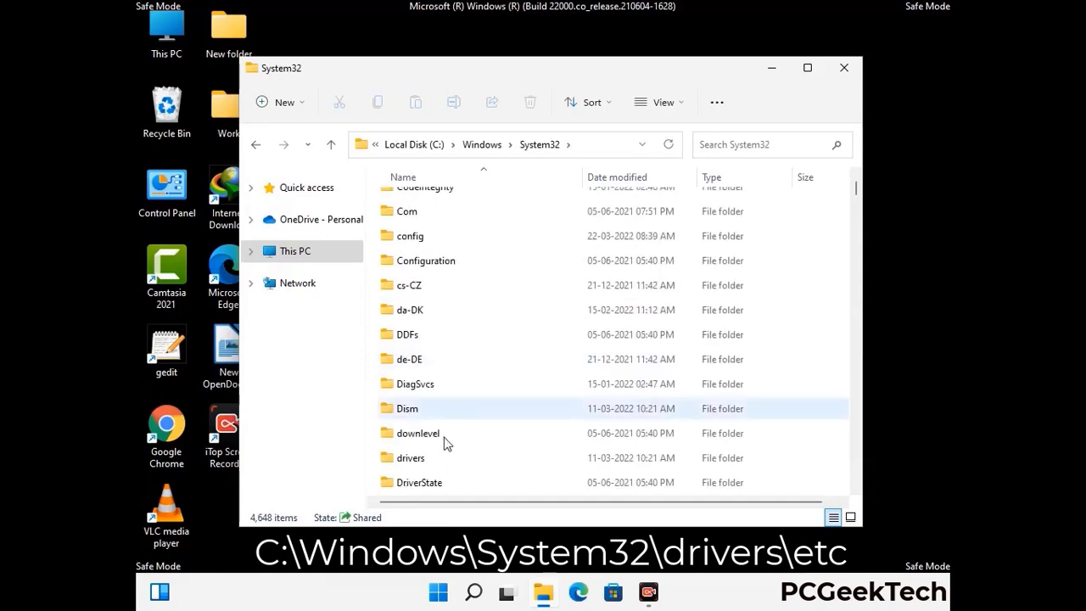
{"action": "double_click", "coordinate": [416, 459]}
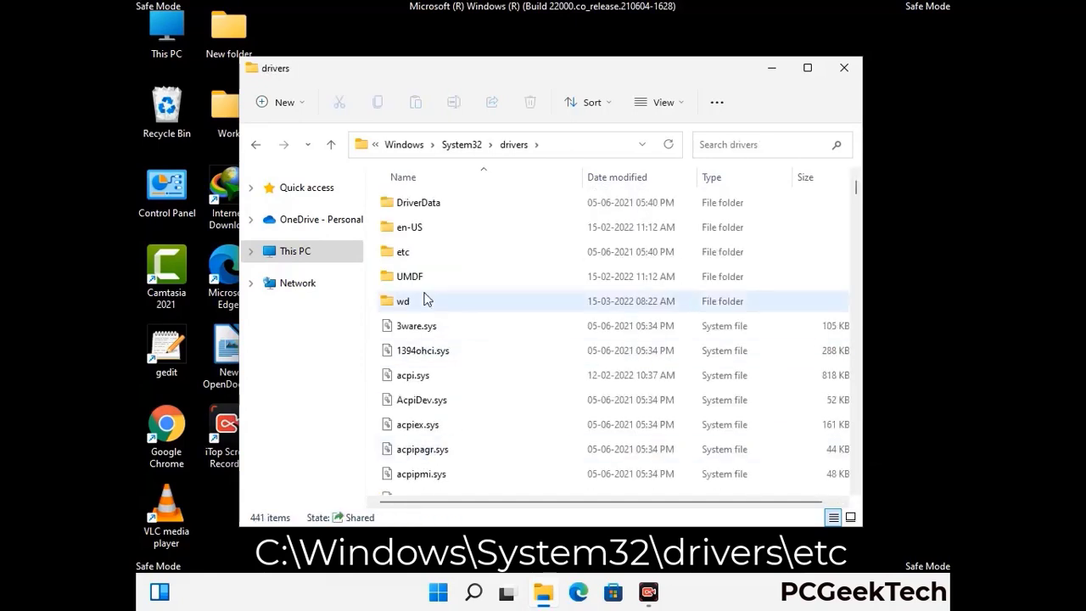
{"action": "double_click", "coordinate": [404, 252]}
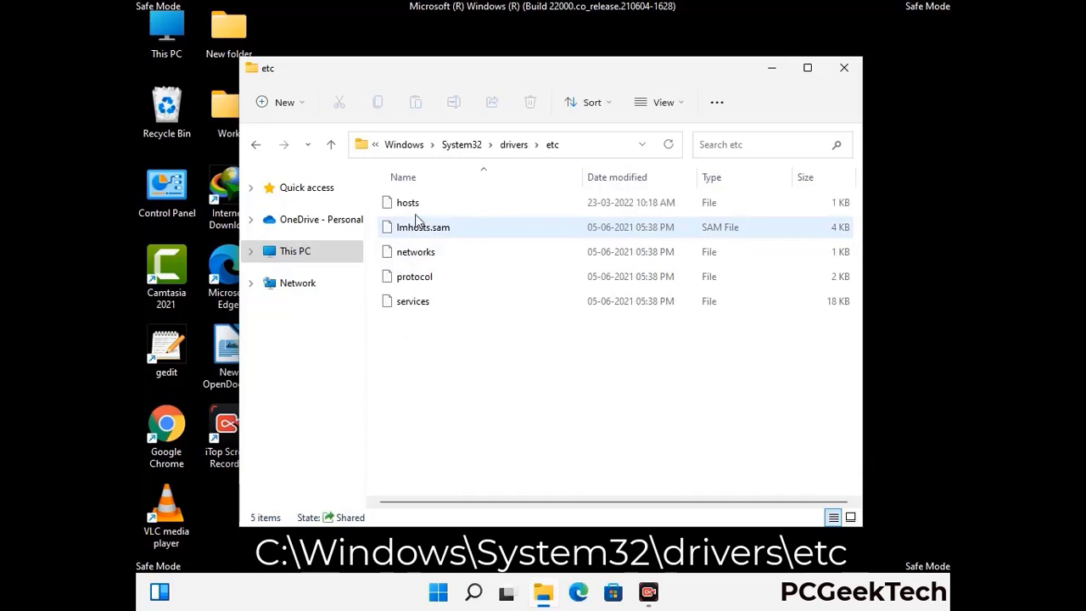
Open the hosts file in Notepad and reposition its window so the text can be read
{"action": "left_click", "coordinate": [412, 205]}
{"action": "double_click", "coordinate": [415, 212]}
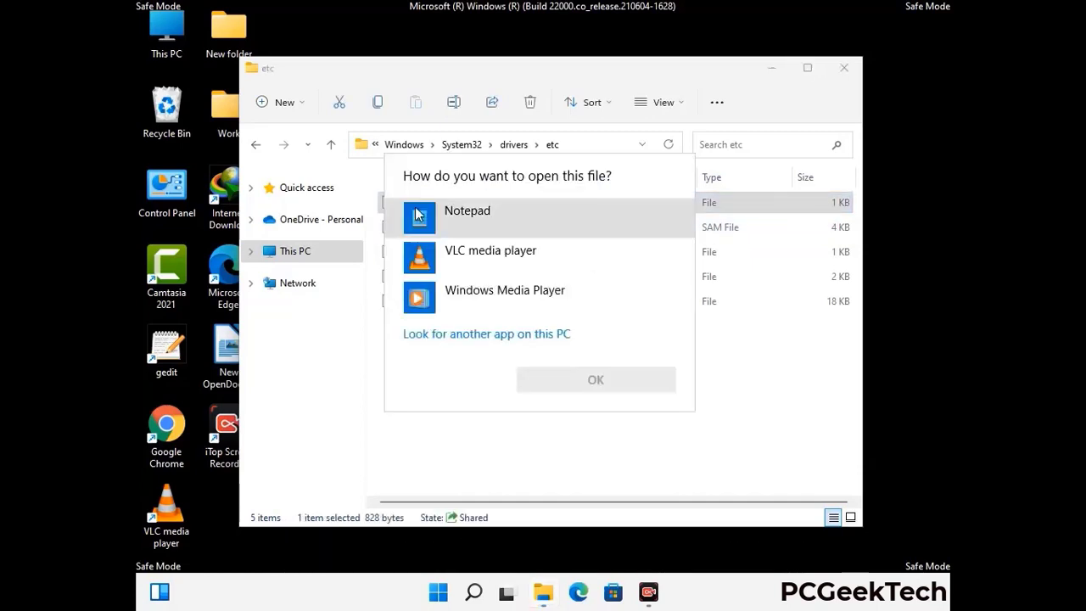
{"action": "left_click", "coordinate": [490, 217]}
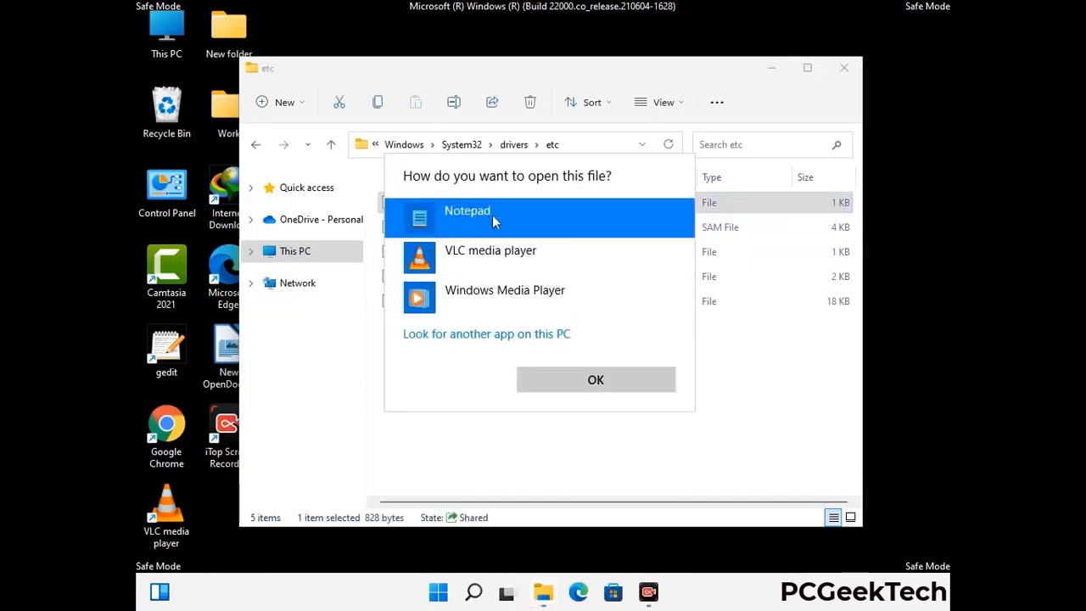
{"action": "left_click", "coordinate": [595, 381]}
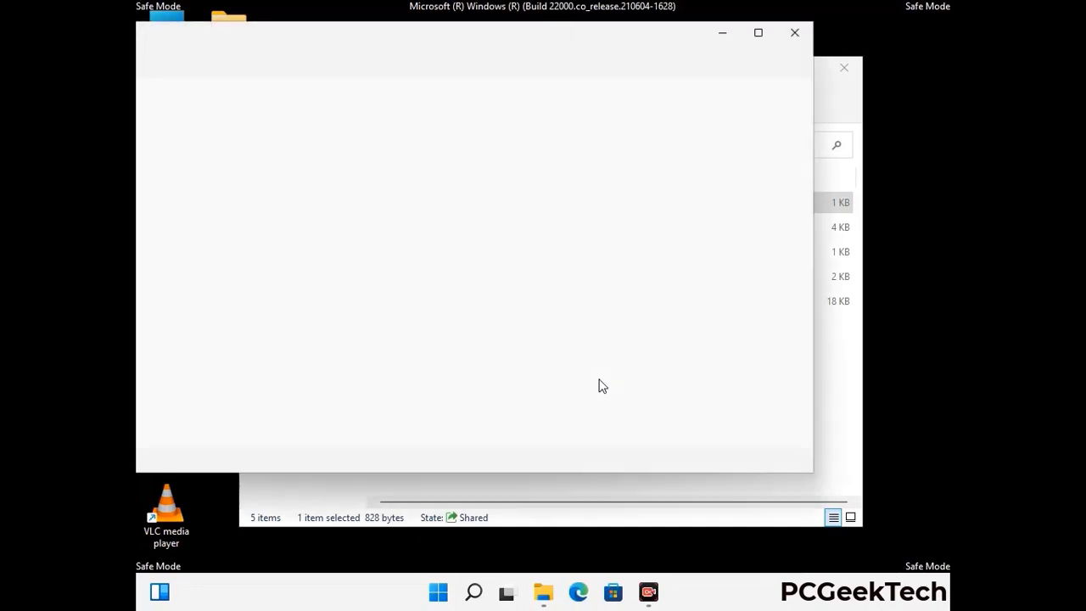
{"action": "left_click_drag", "start_coordinate": [412, 51], "coordinate": [566, 48]}
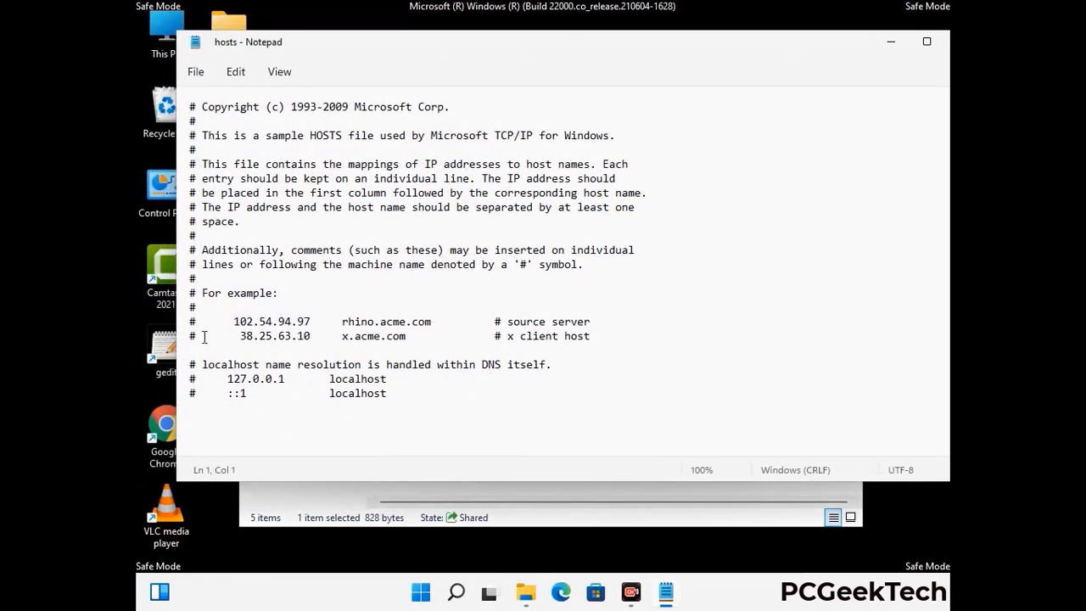
Add blank lines at the end of the hosts file, save it, and close Notepad and the etc folder
{"action": "left_click", "coordinate": [406, 399]}
{"action": "key", "text": "Return"}
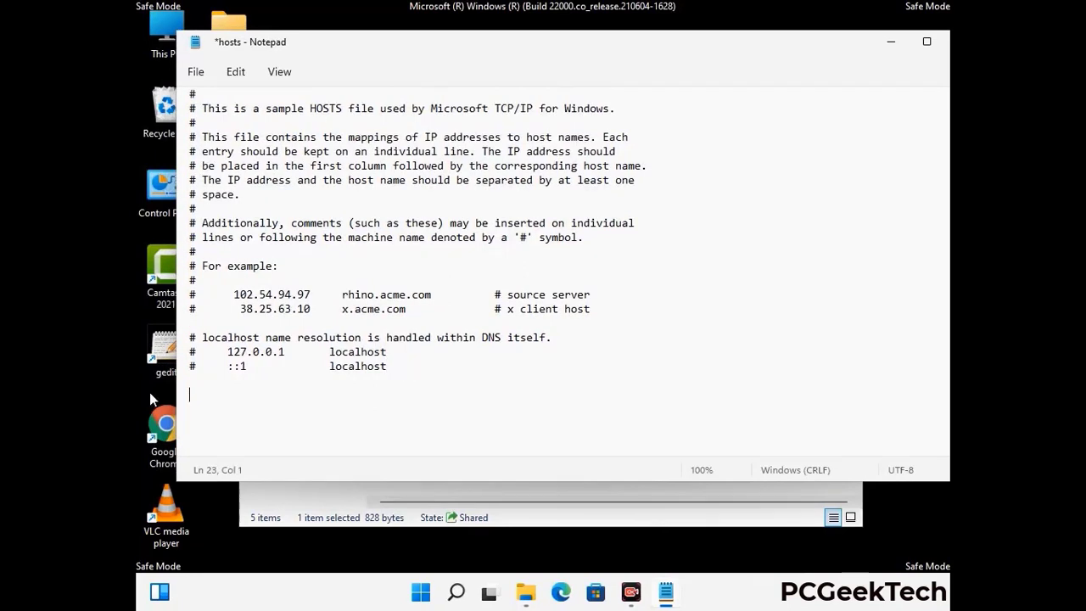
{"action": "left_click", "coordinate": [195, 72]}
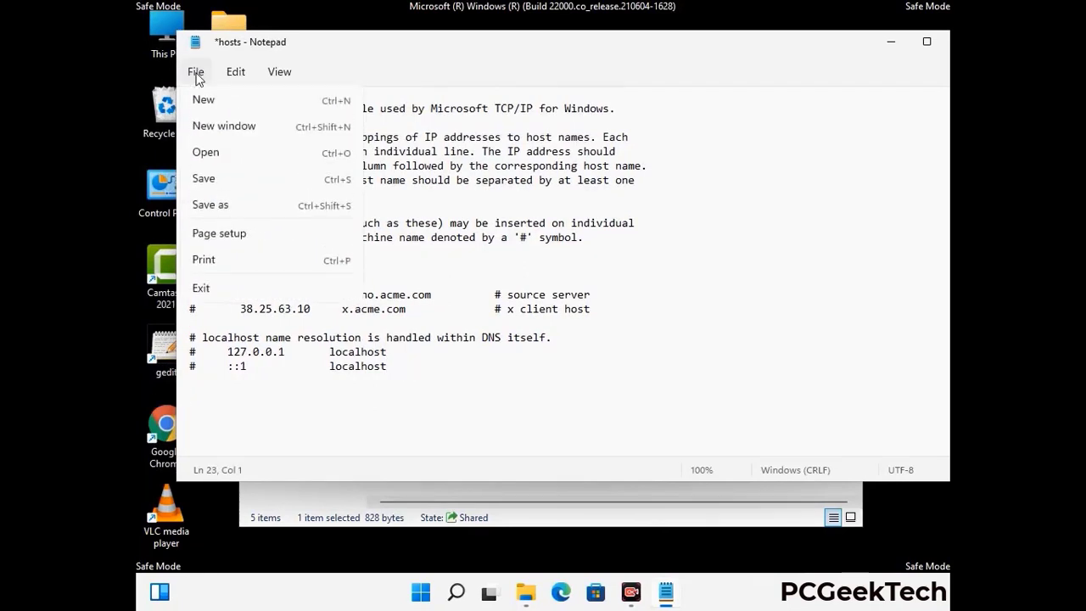
{"action": "left_click", "coordinate": [204, 180]}
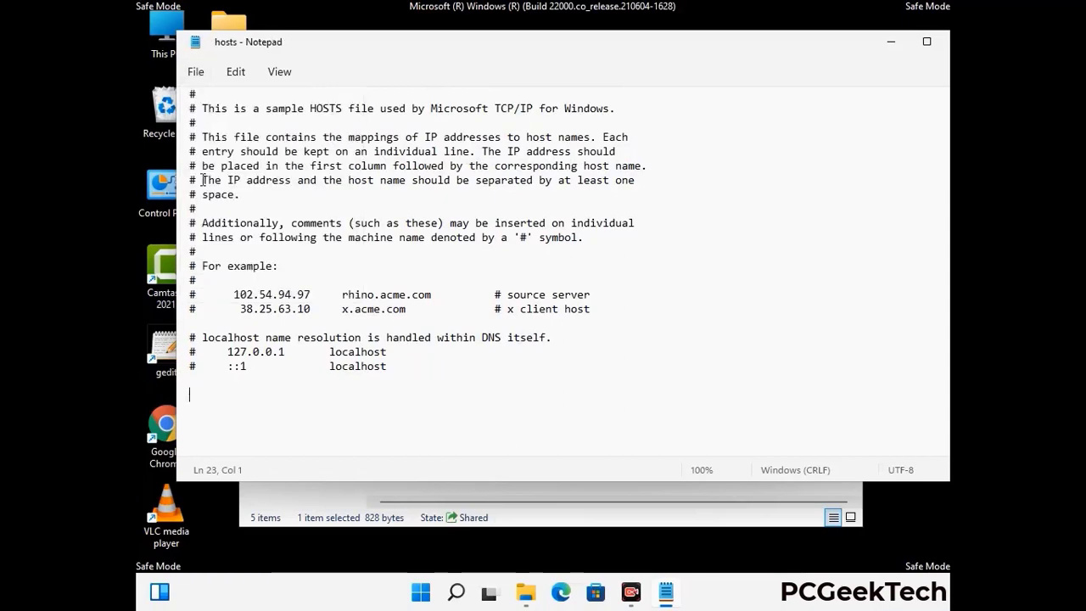
{"action": "left_click_drag", "start_coordinate": [821, 52], "coordinate": [697, 52]}
{"action": "left_click", "coordinate": [838, 48]}
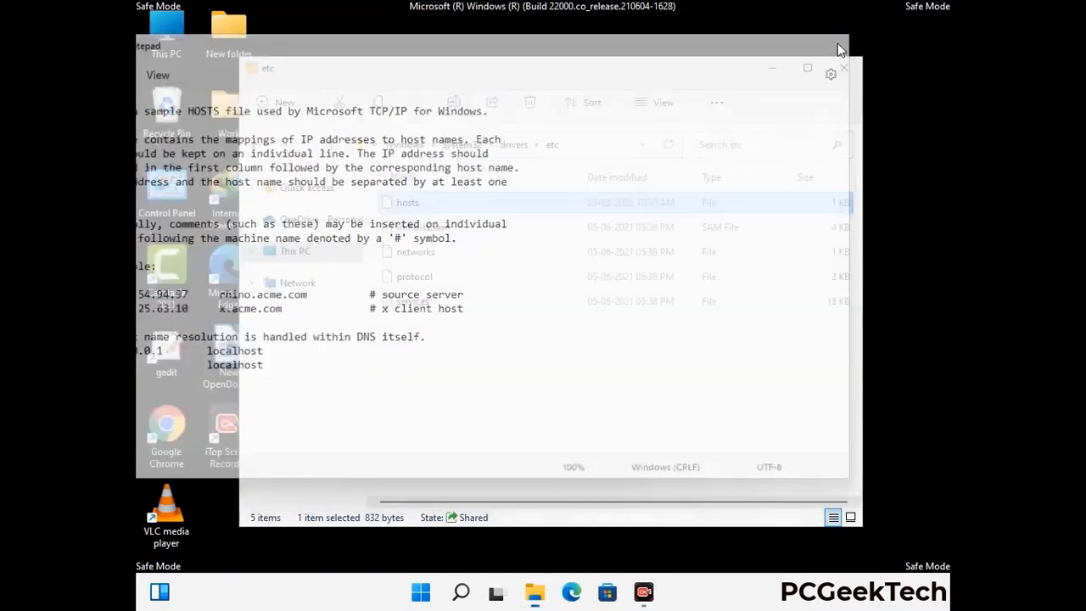
{"action": "left_click", "coordinate": [845, 67]}
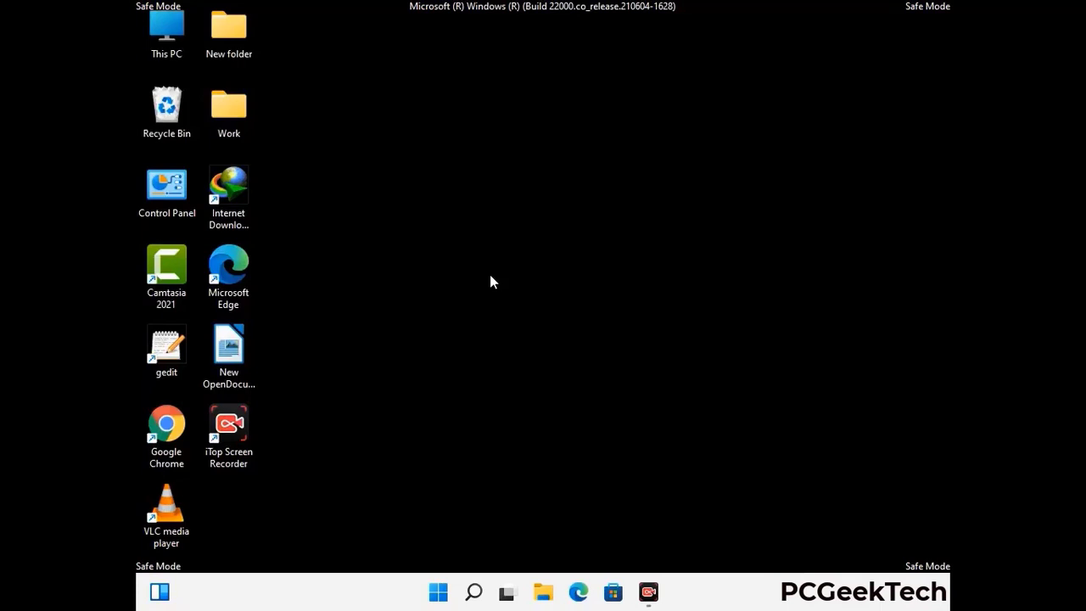
Open the Roaming application data folder by running %appdata% from the Run dialog
{"action": "key", "text": "super+r"}
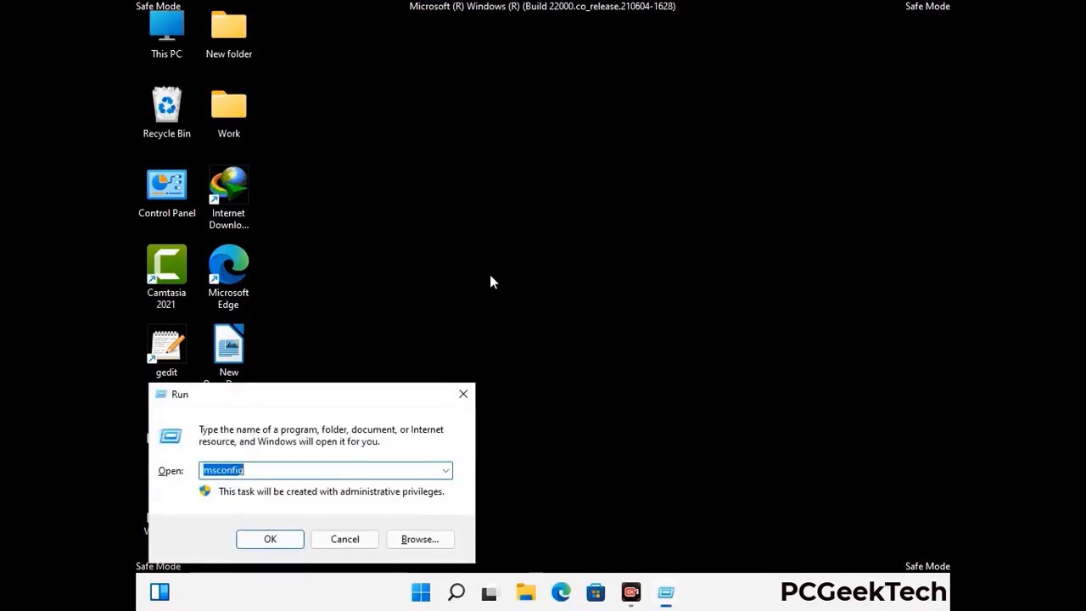
{"action": "left_click_drag", "start_coordinate": [311, 387], "coordinate": [505, 169]}
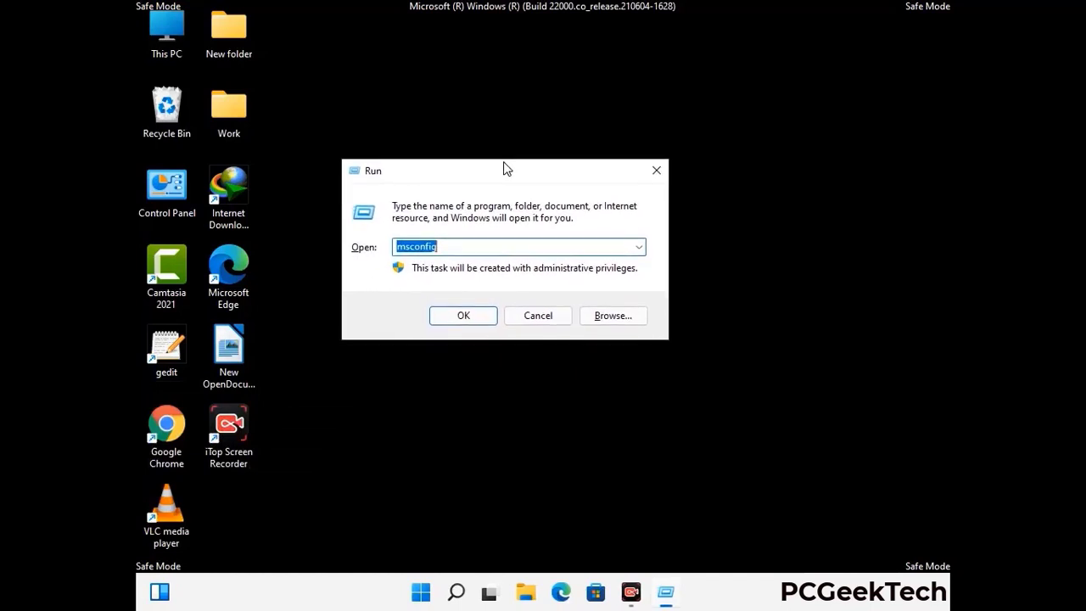
{"action": "type", "text": "%"}
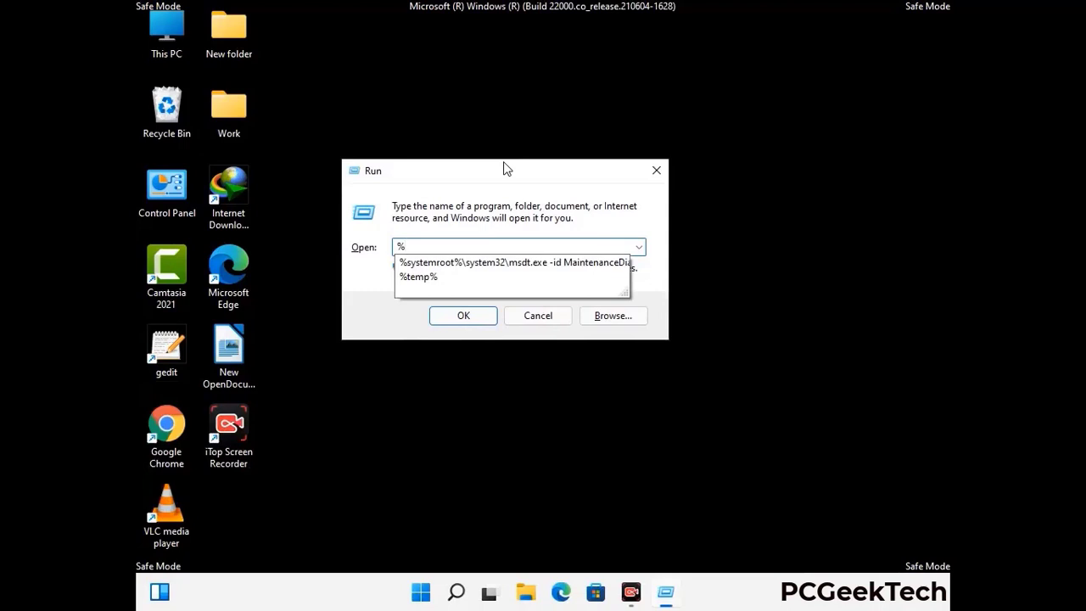
{"action": "type", "text": "appdata%"}
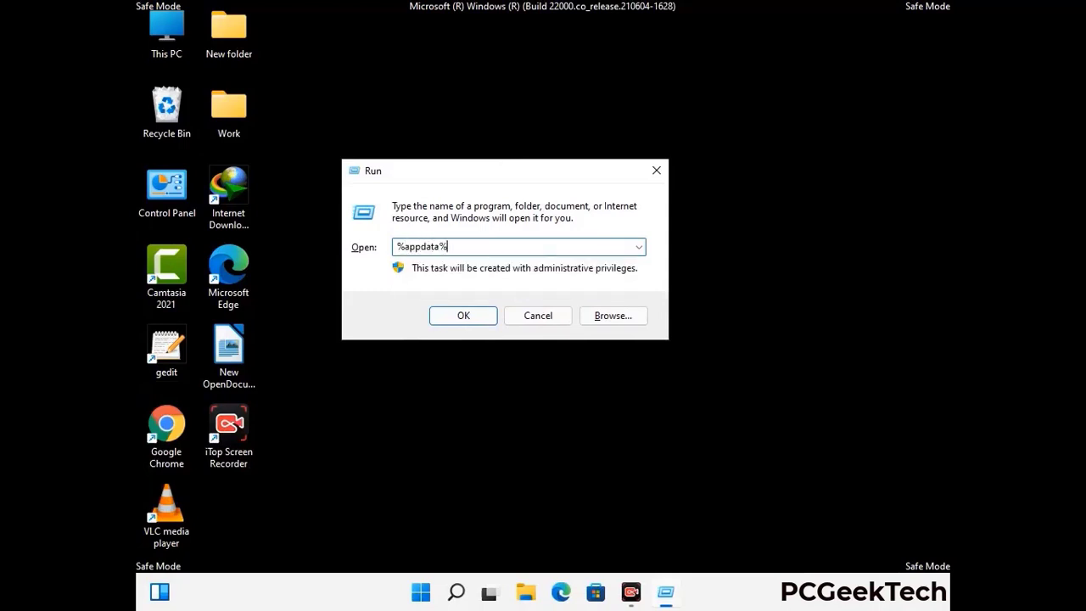
{"action": "key", "text": "Return"}
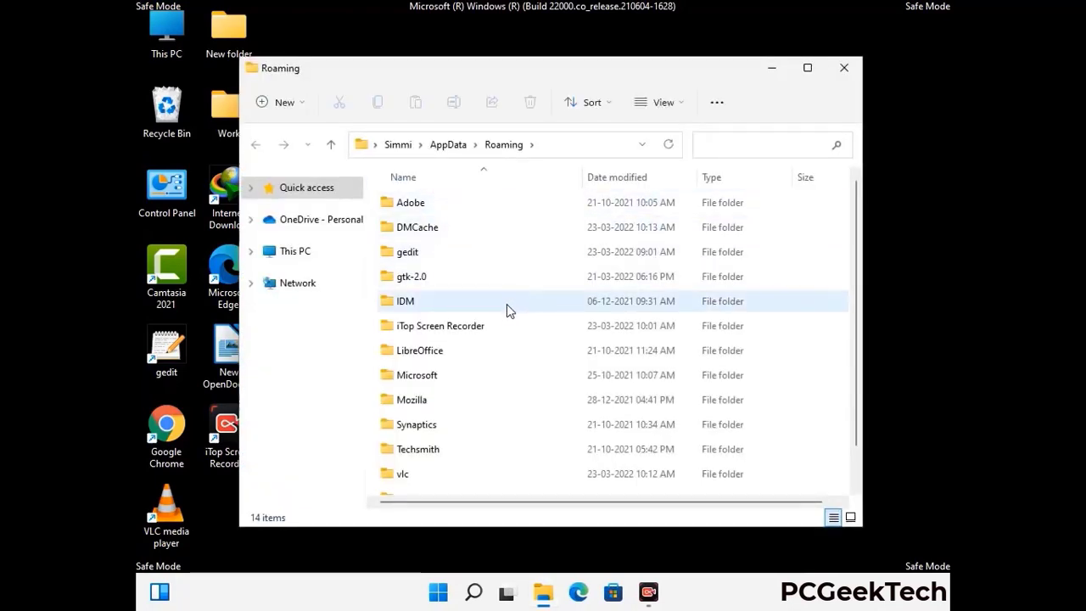
Delete the Zoom folder from the Roaming folder and close the folder window
{"action": "scroll", "coordinate": [511, 310], "scroll_direction": "down", "scroll_amount": 1}
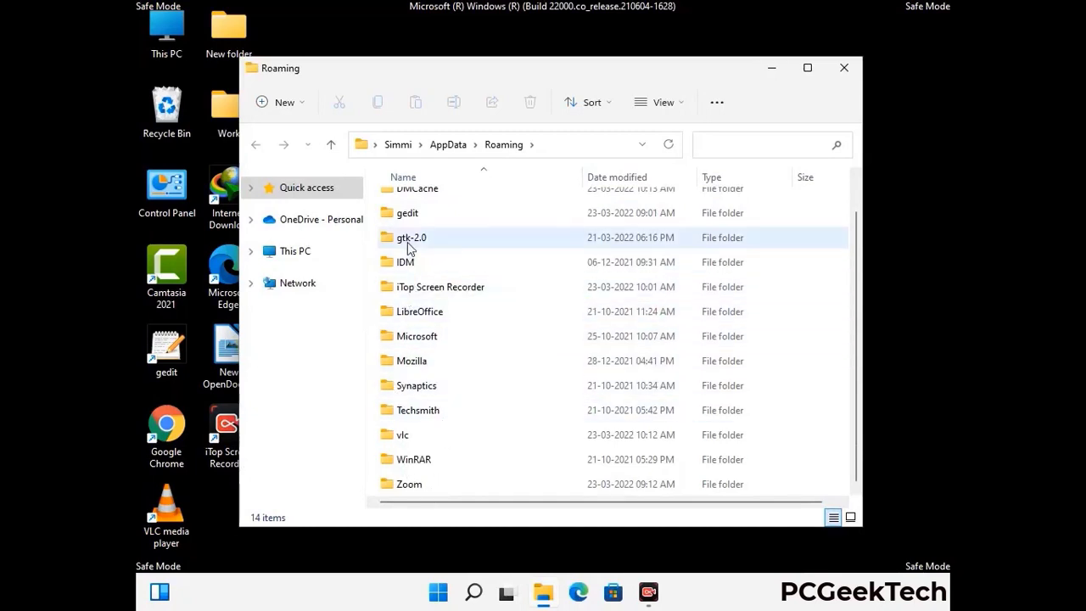
{"action": "scroll", "coordinate": [409, 254], "scroll_direction": "up", "scroll_amount": 1}
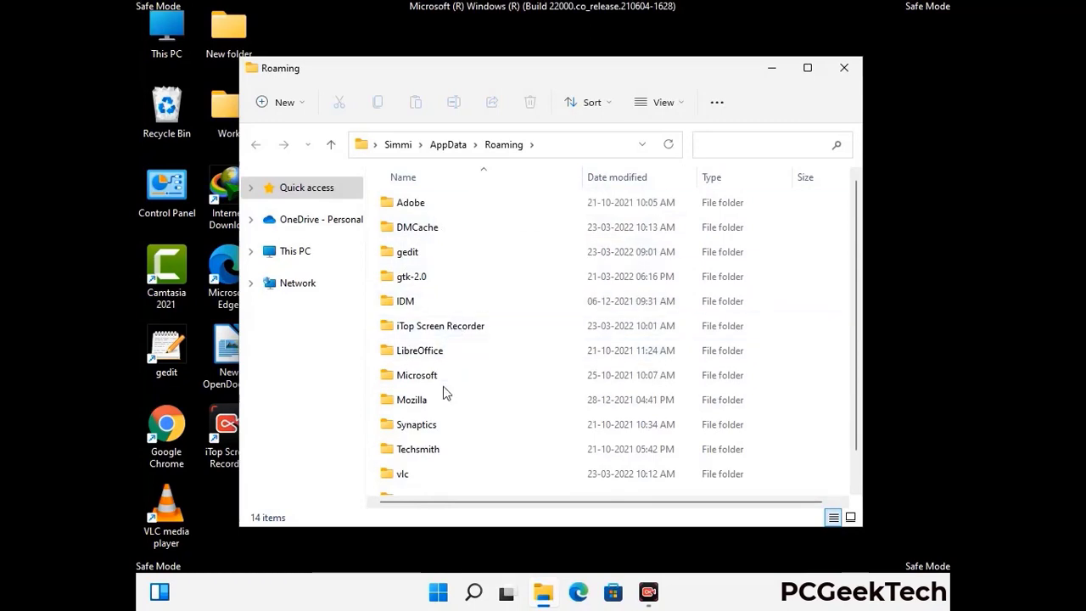
{"action": "scroll", "coordinate": [441, 407], "scroll_direction": "down", "scroll_amount": 1}
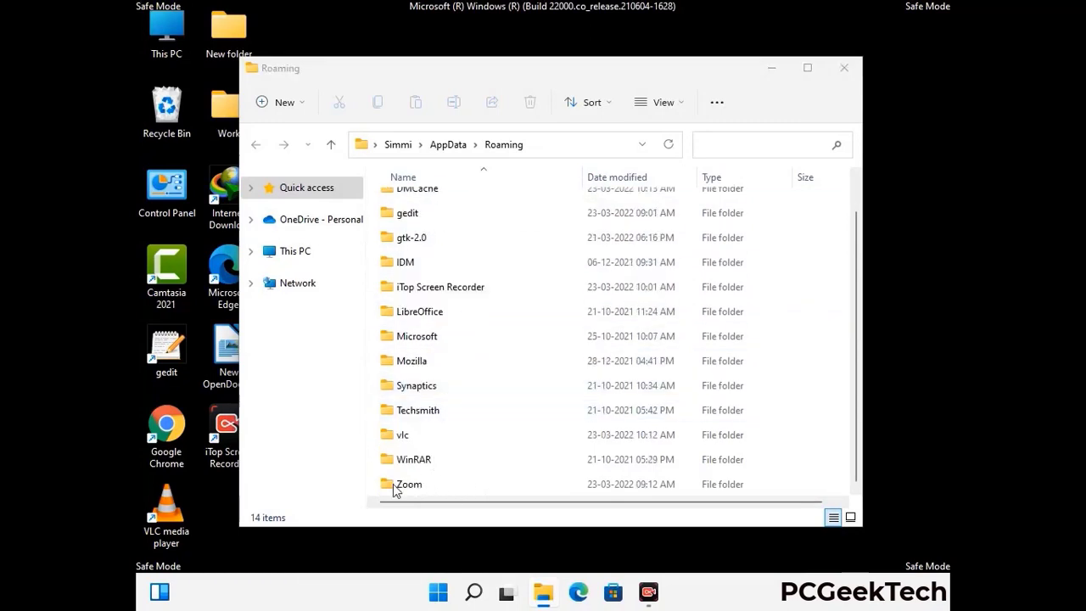
{"action": "left_click", "coordinate": [607, 482]}
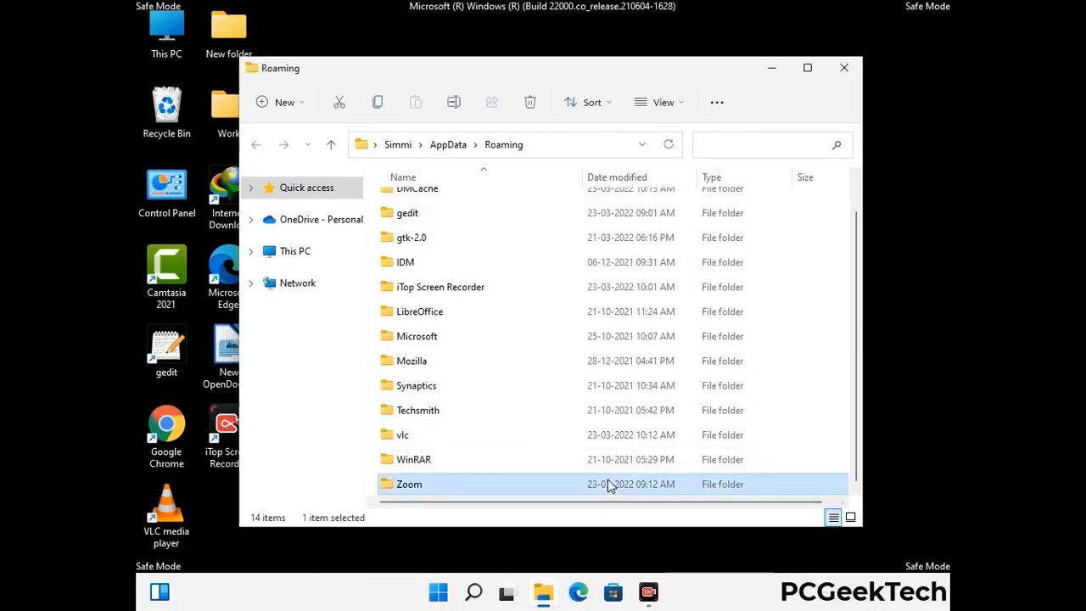
{"action": "left_click", "coordinate": [536, 108]}
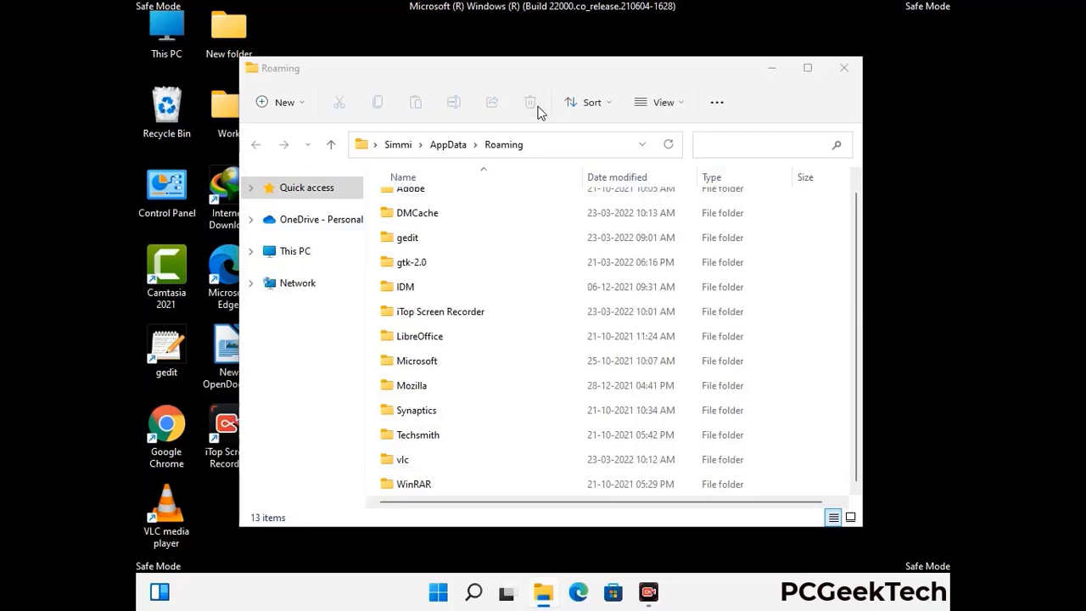
{"action": "left_click", "coordinate": [842, 72]}
{"action": "left_click", "coordinate": [843, 70]}
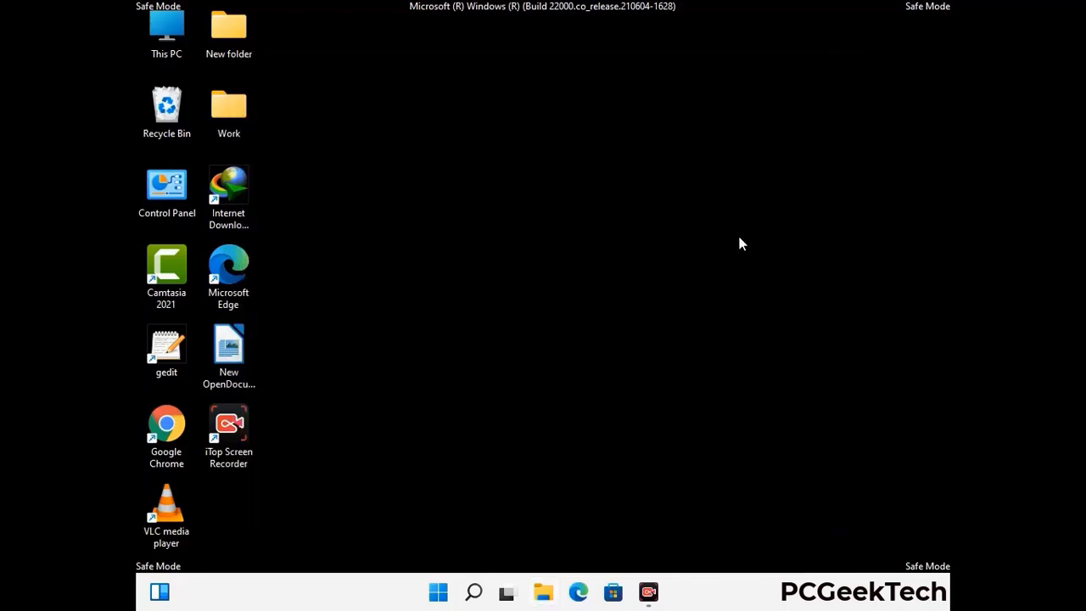
Open the Local application data folder by running %LocalAppData% from the Run dialog
{"action": "key", "text": "super+r"}
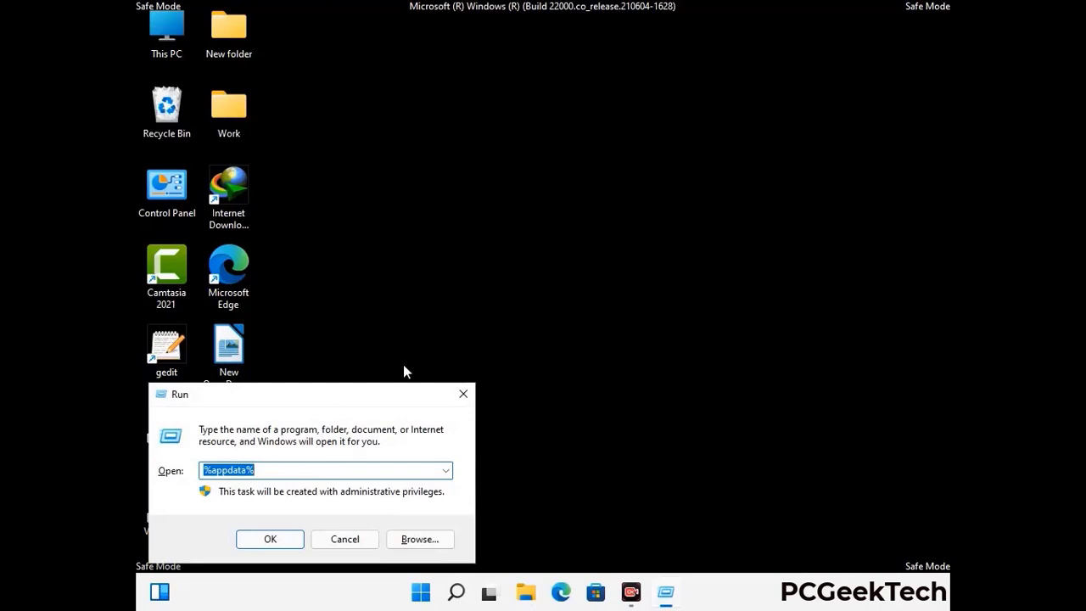
{"action": "left_click_drag", "start_coordinate": [403, 394], "coordinate": [570, 219]}
{"action": "type", "text": "%Local"}
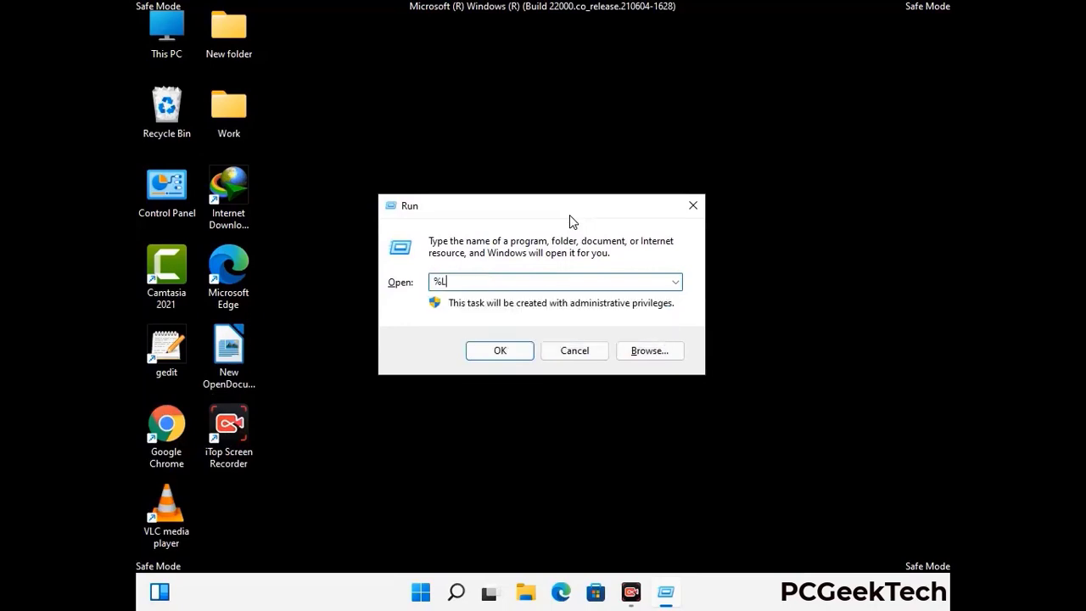
{"action": "type", "text": "App"}
{"action": "key", "text": "Return"}
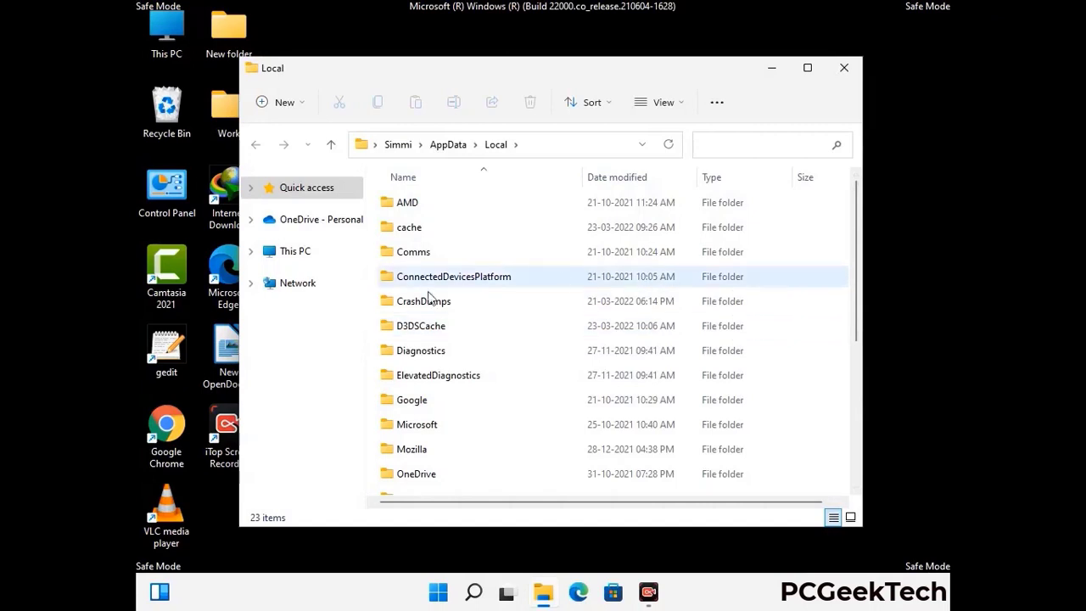
Delete the Mozilla folder from the Local folder and close the folder window
{"action": "scroll", "coordinate": [453, 381], "scroll_direction": "down", "scroll_amount": 1}
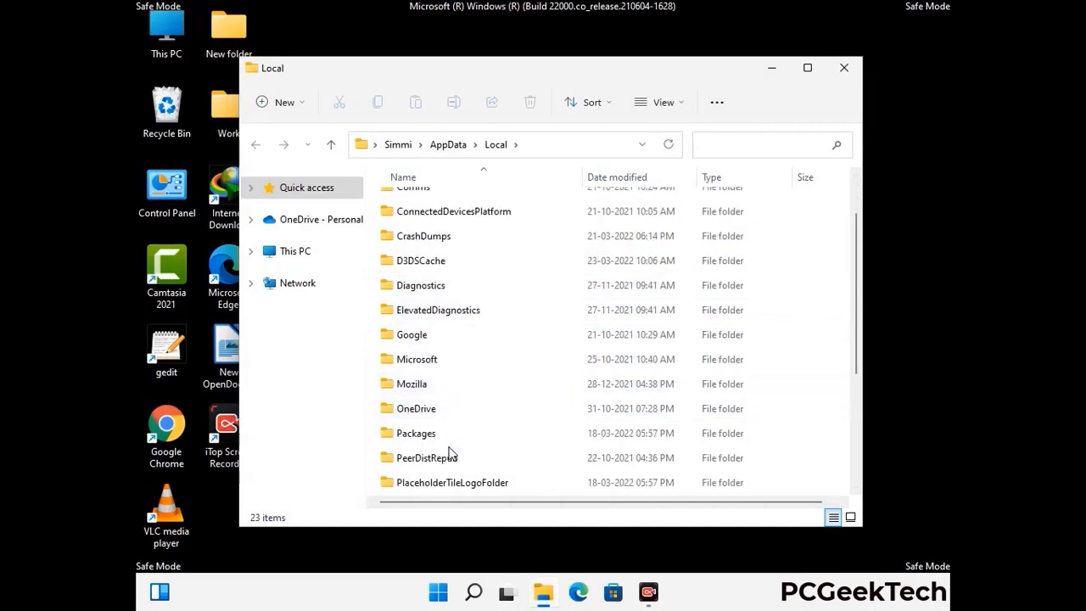
{"action": "left_click", "coordinate": [423, 388]}
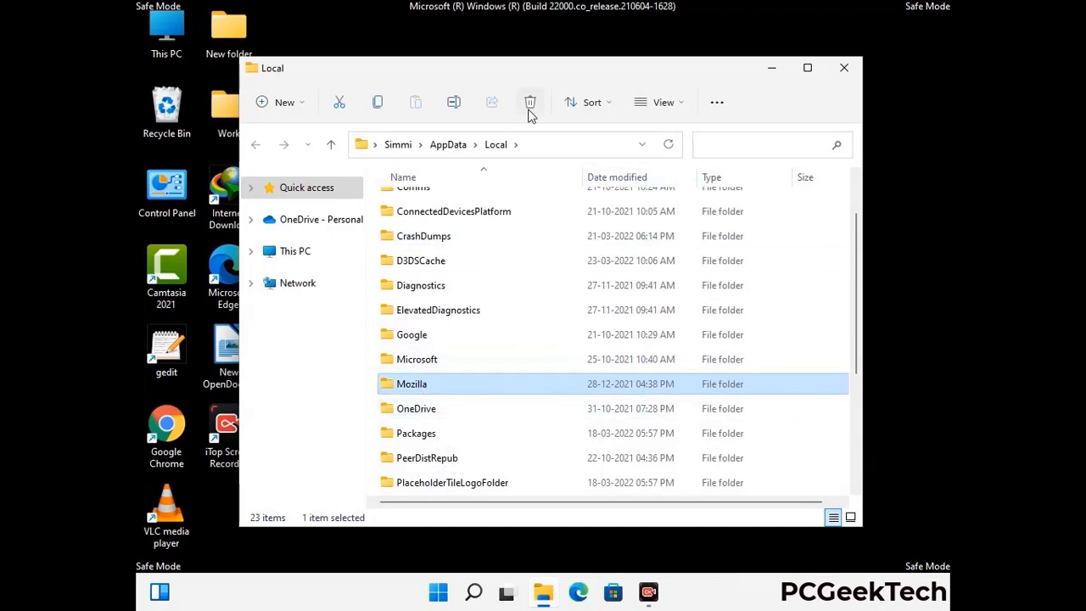
{"action": "left_click", "coordinate": [529, 104]}
{"action": "left_click", "coordinate": [529, 103]}
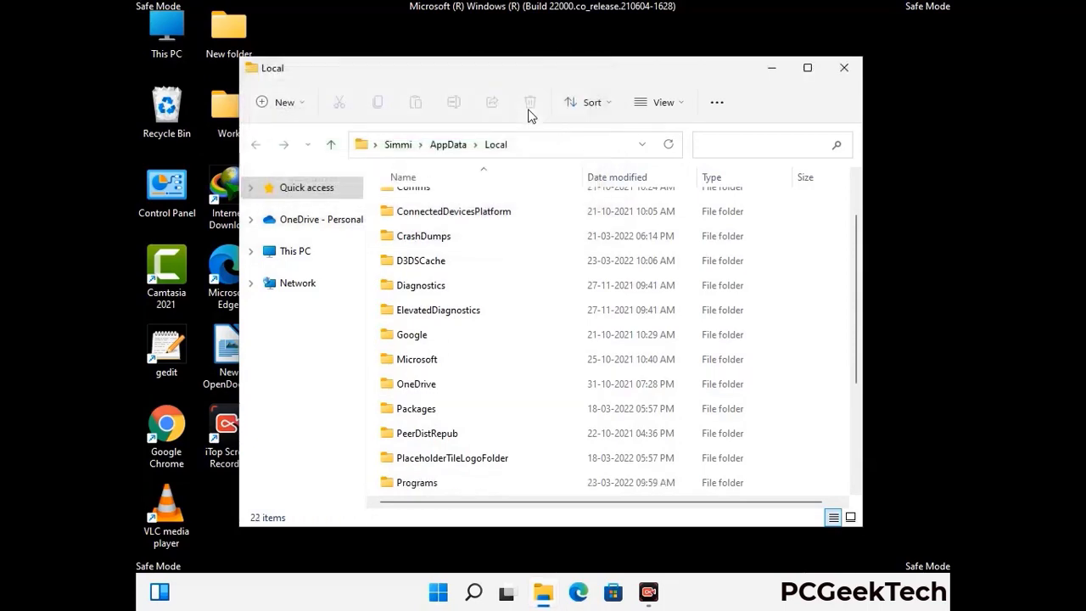
{"action": "left_click", "coordinate": [844, 71]}
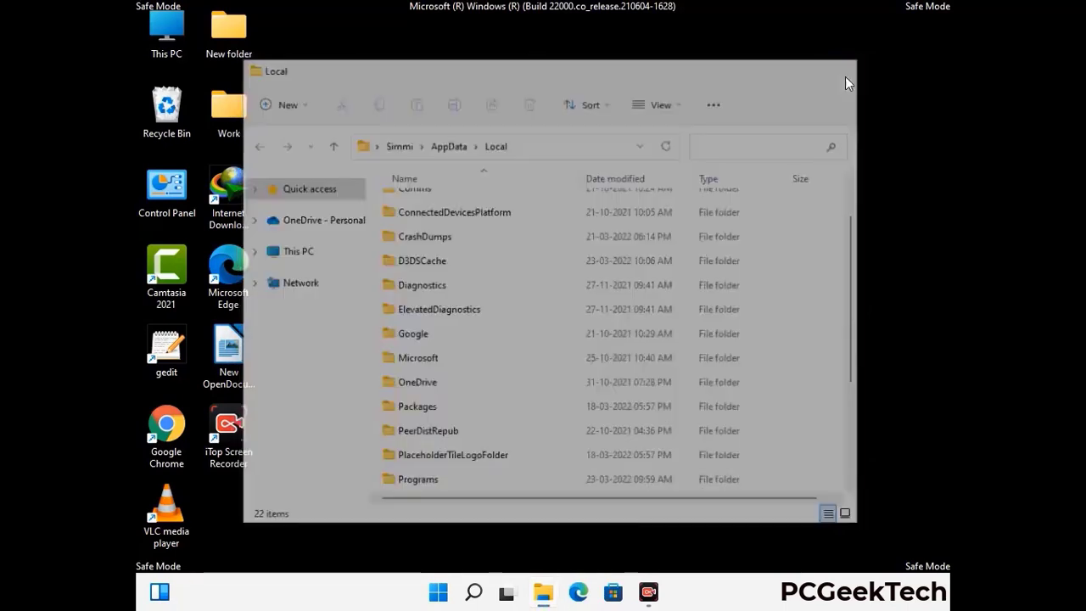
Open the ProgramData folder by running %ProgramData% from the Run dialog
{"action": "key", "text": "super+r"}
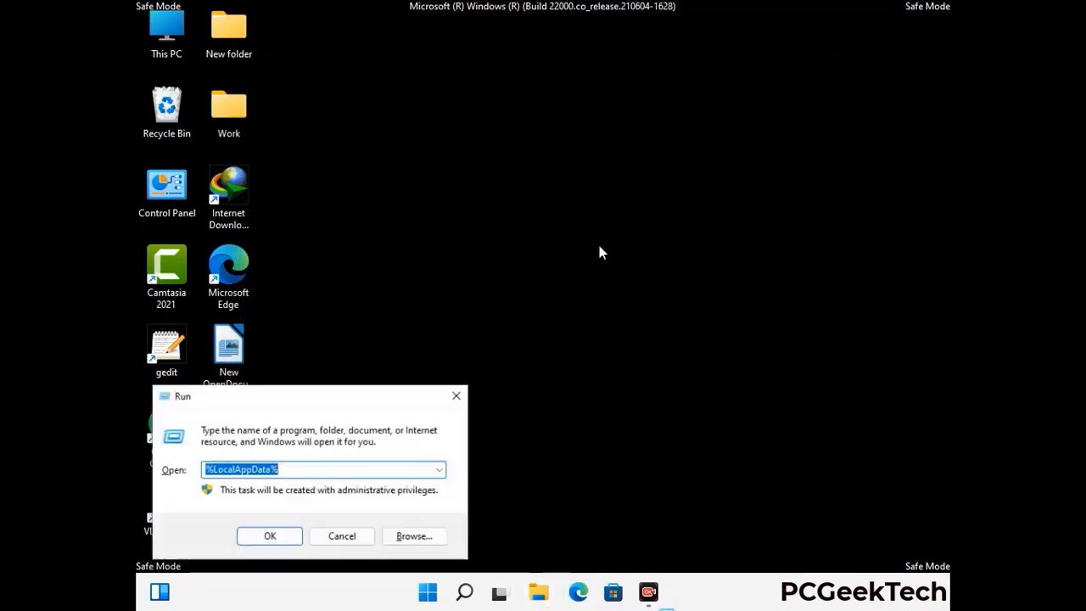
{"action": "left_click_drag", "start_coordinate": [276, 401], "coordinate": [496, 222]}
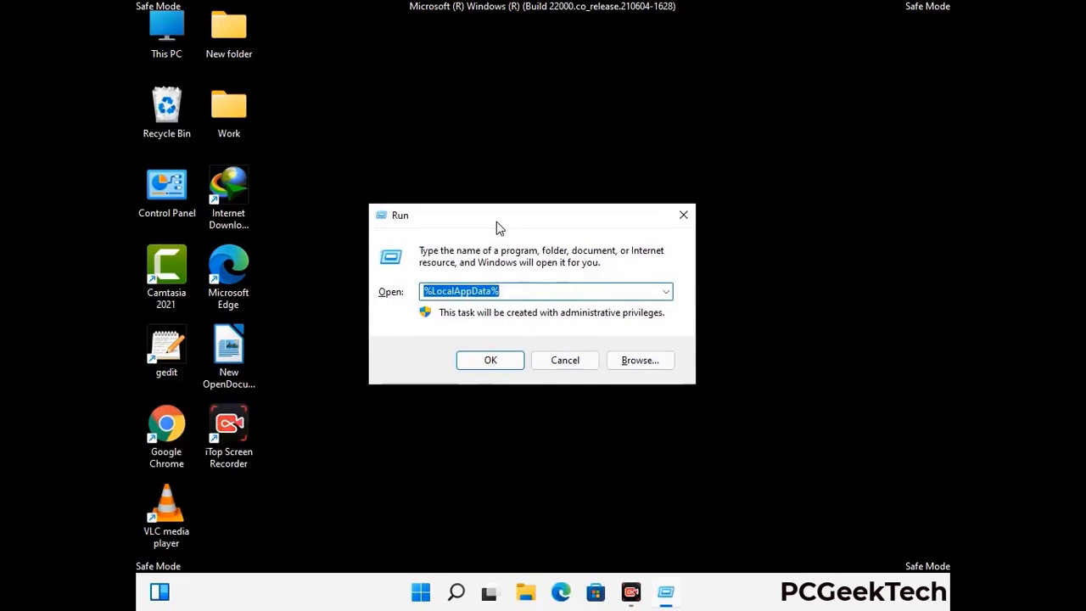
{"action": "type", "text": "%"}
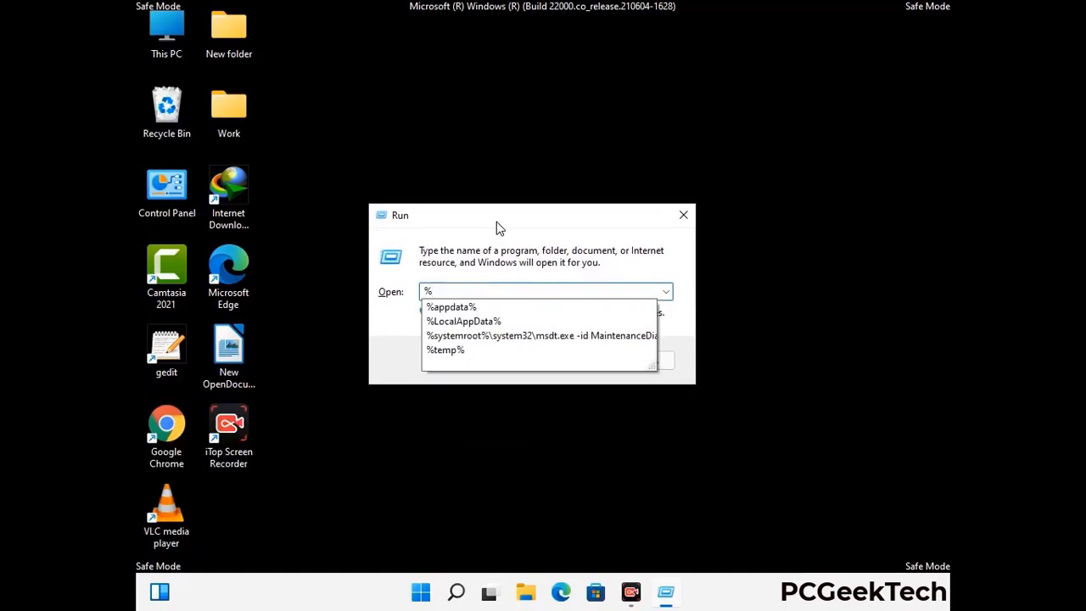
{"action": "type", "text": "ProgramData%"}
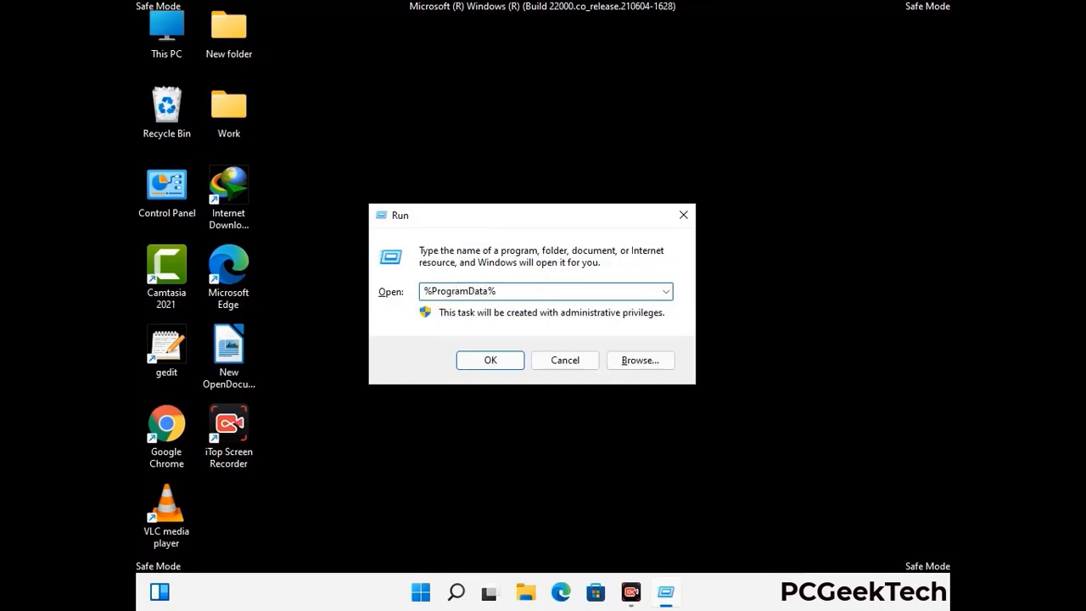
{"action": "key", "text": "Return"}
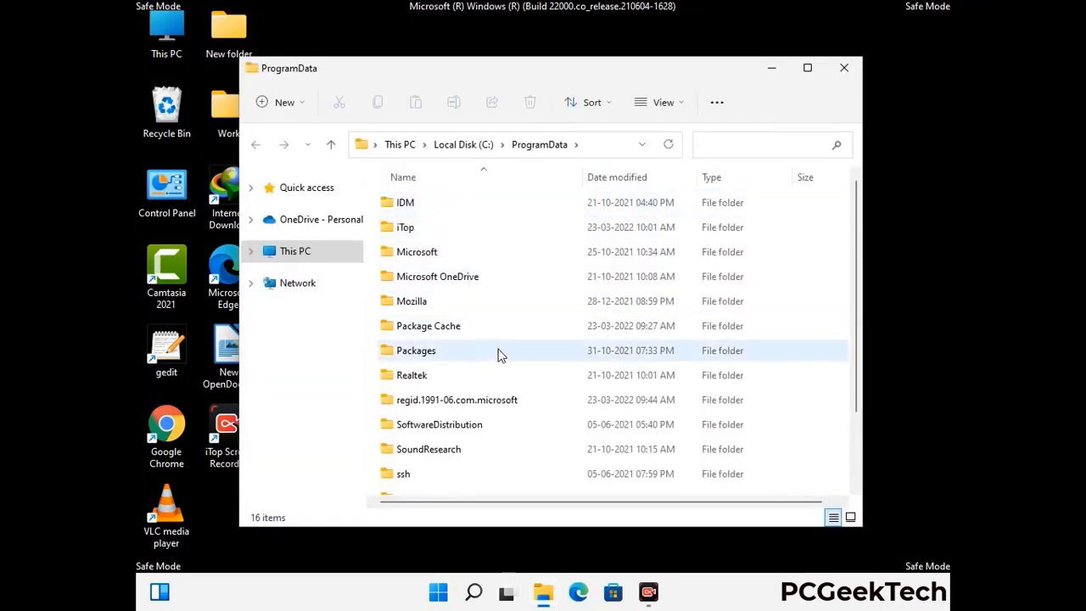
Delete the Mozilla folder from ProgramData and close the folder window
{"action": "scroll", "coordinate": [499, 356], "scroll_direction": "down", "scroll_amount": 1}
{"action": "scroll", "coordinate": [498, 365], "scroll_direction": "down", "scroll_amount": 1}
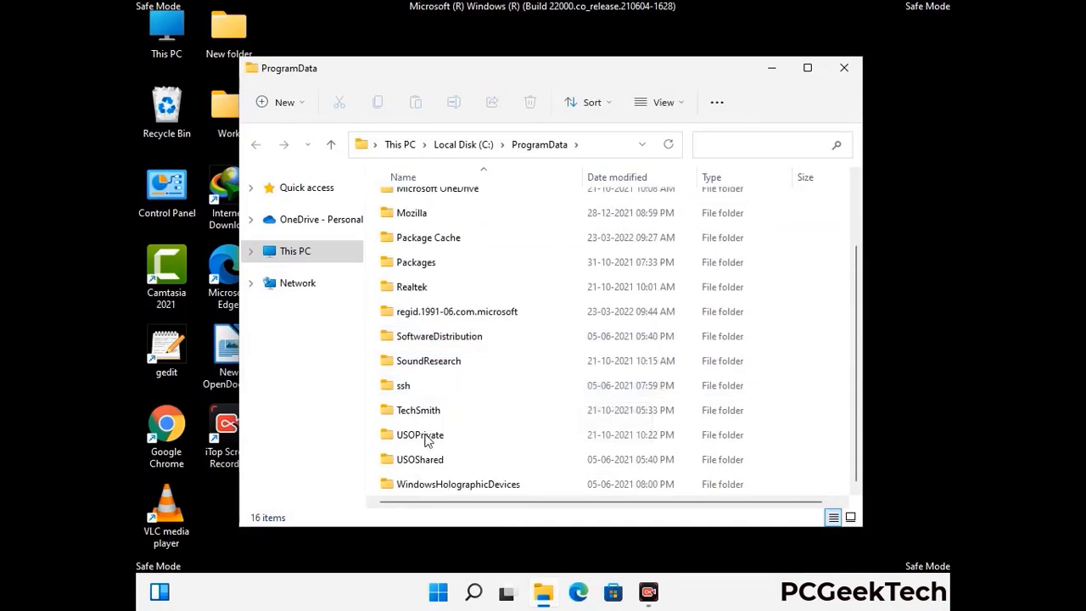
{"action": "left_click", "coordinate": [422, 213]}
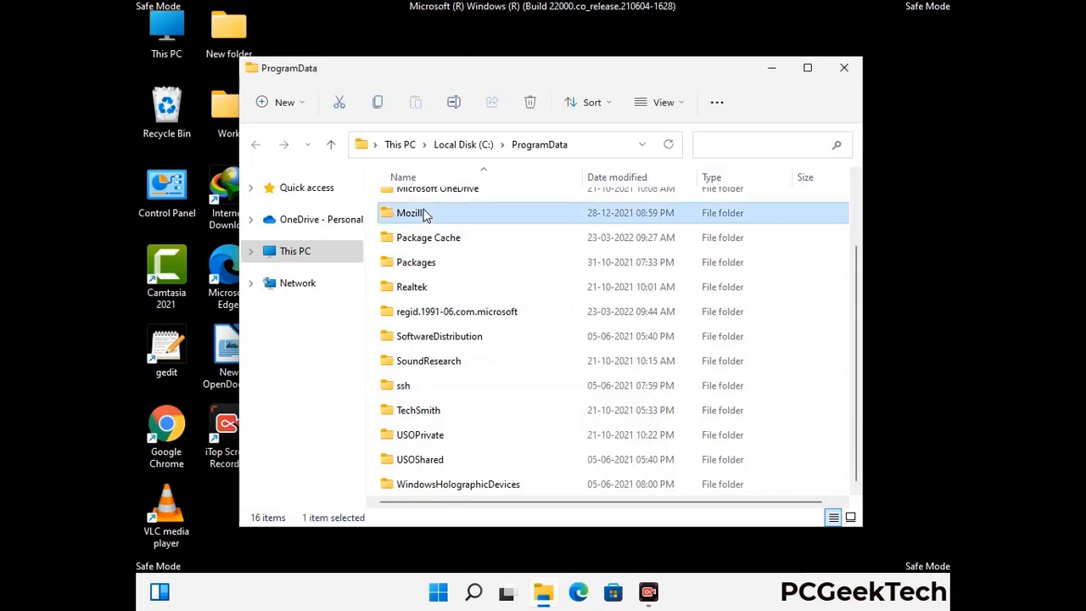
{"action": "left_click", "coordinate": [532, 103]}
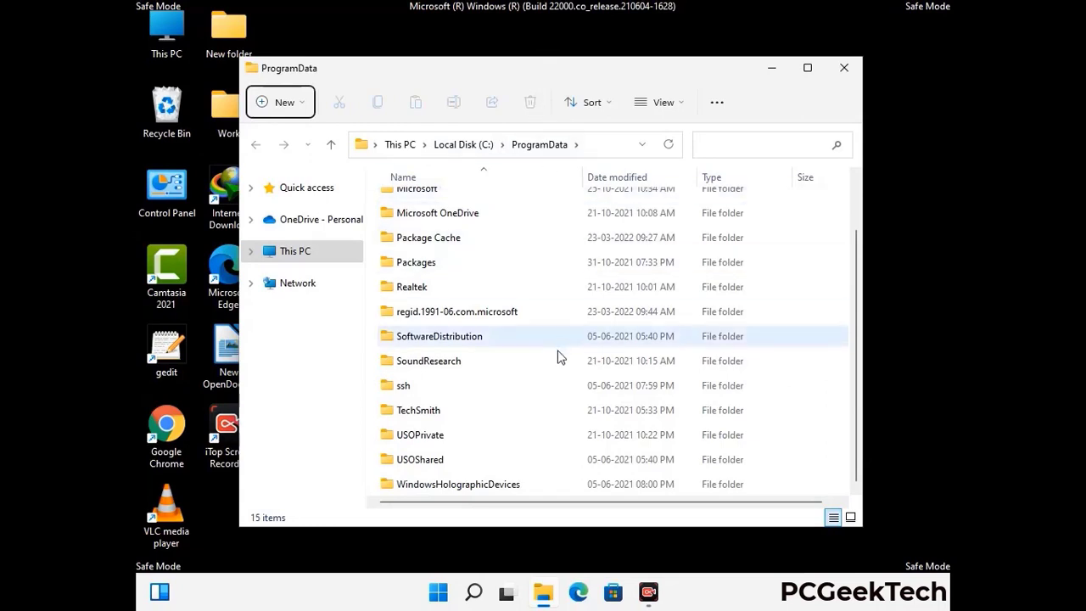
{"action": "scroll", "coordinate": [558, 356], "scroll_direction": "up", "scroll_amount": 1}
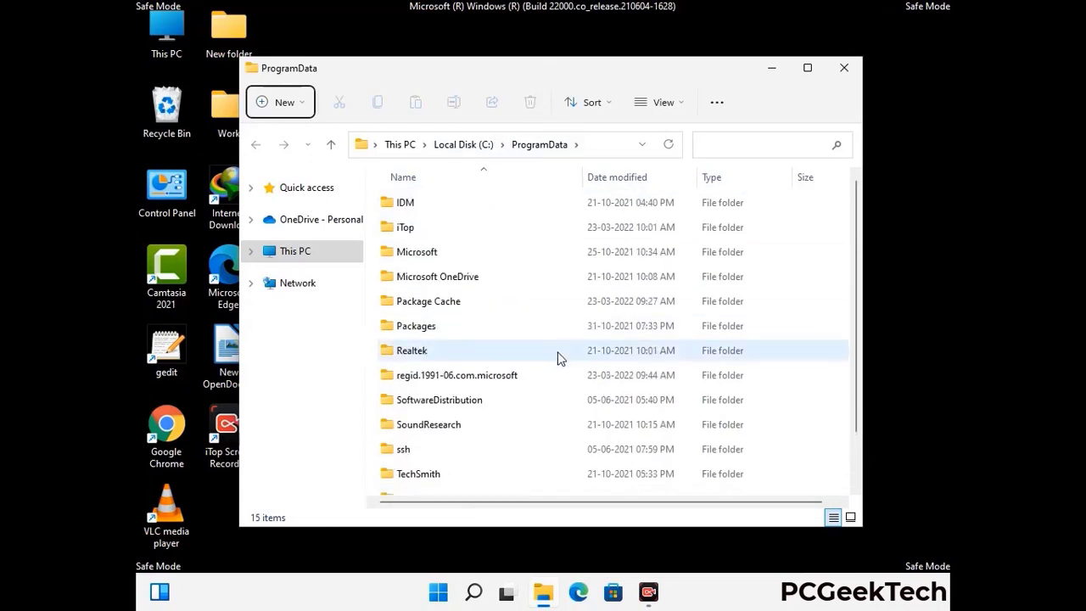
{"action": "left_click", "coordinate": [848, 68]}
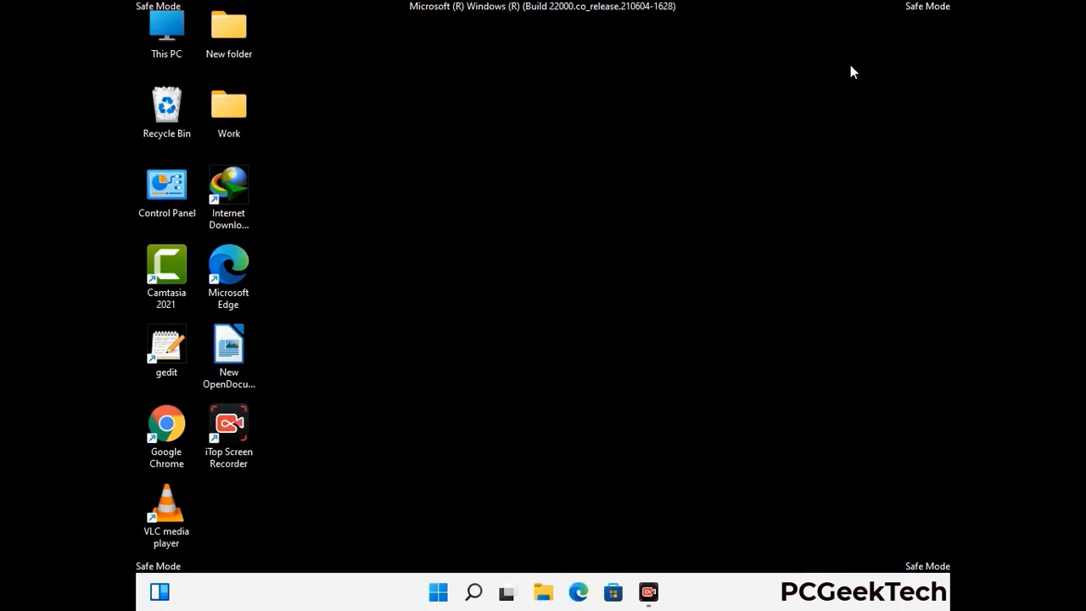
Open the Windows system folder by running %WinDir% from the Run dialog
{"action": "key", "text": "super+r"}
{"action": "left_click_drag", "start_coordinate": [354, 393], "coordinate": [566, 220]}
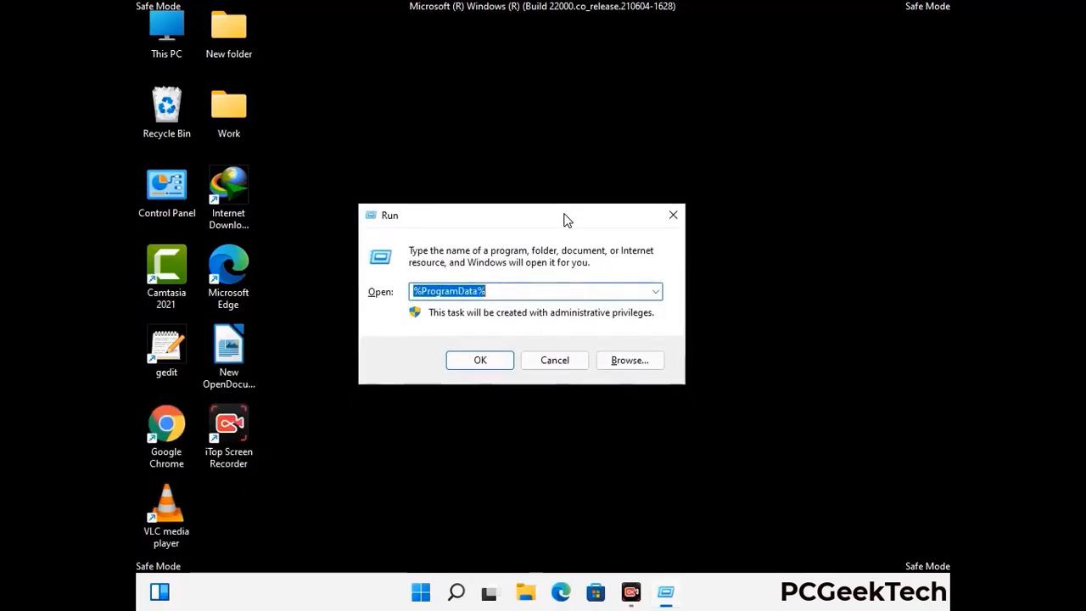
{"action": "type", "text": "%Wi"}
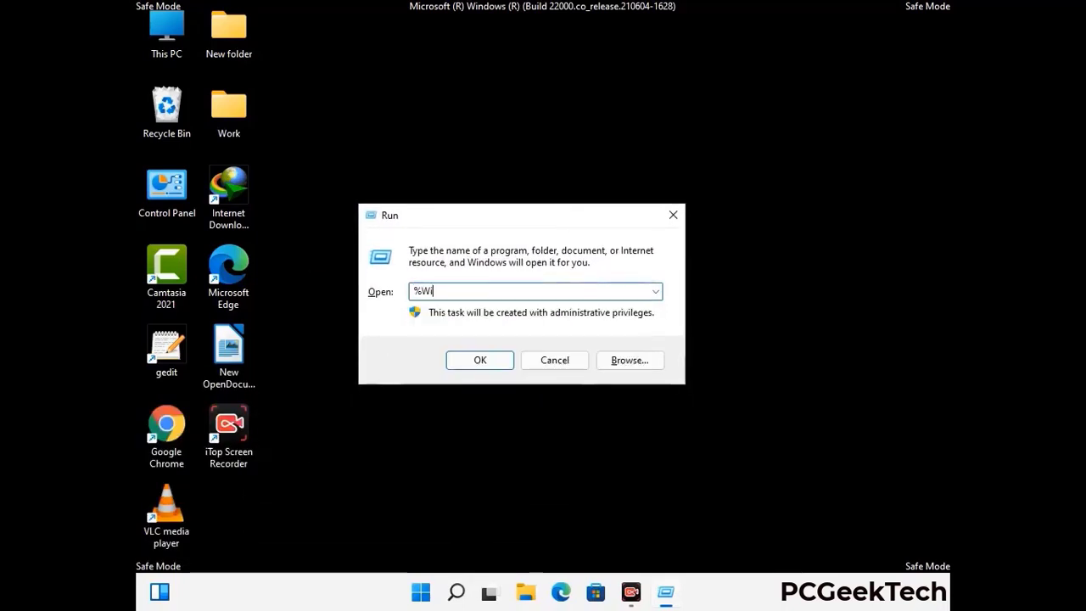
{"action": "type", "text": "nDir%"}
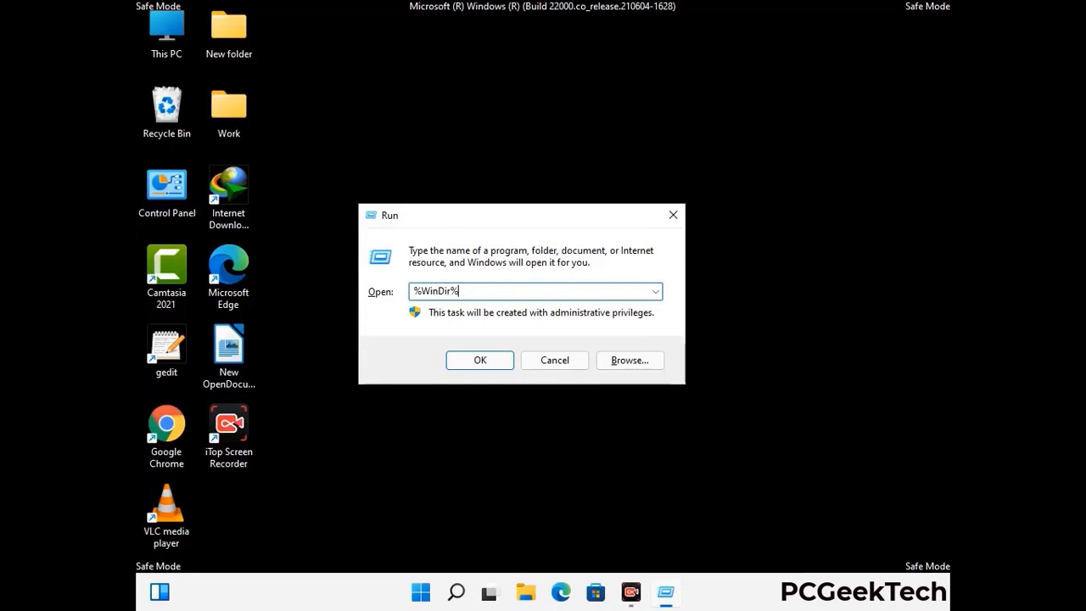
{"action": "key", "text": "Return"}
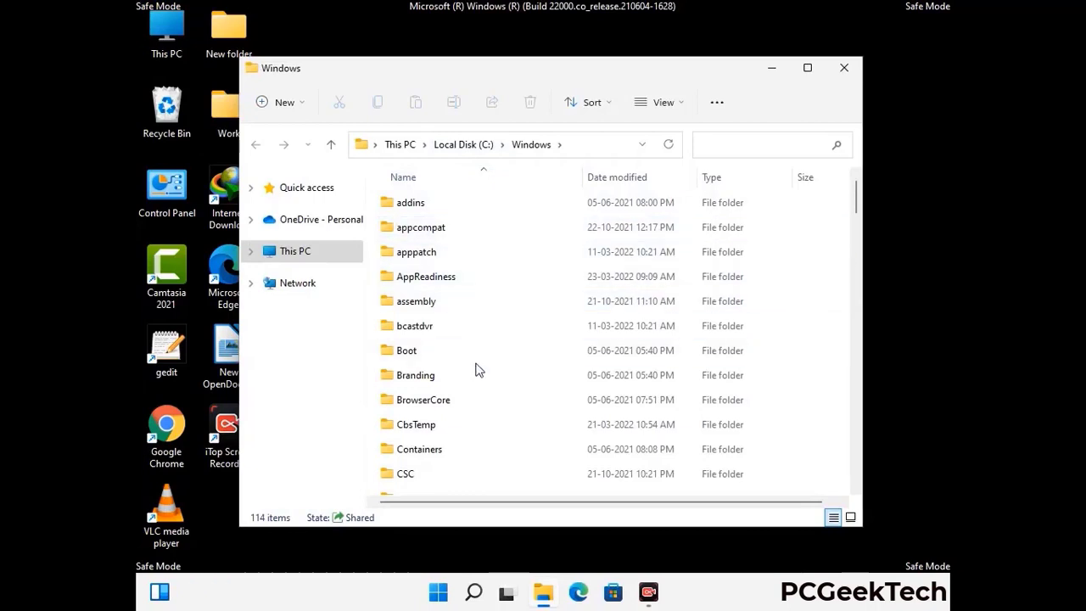
Look through the subfolders and files of C:\Windows for suspicious or recently added items
{"action": "scroll", "coordinate": [477, 376], "scroll_direction": "down", "scroll_amount": 1}
{"action": "scroll", "coordinate": [477, 377], "scroll_direction": "down", "scroll_amount": 3}
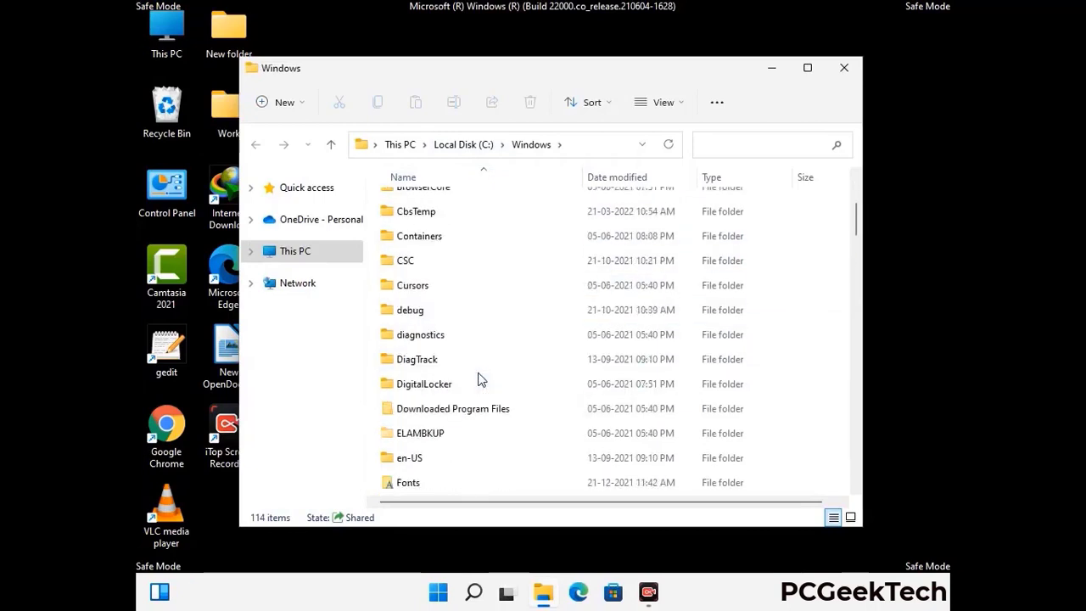
{"action": "scroll", "coordinate": [478, 382], "scroll_direction": "down", "scroll_amount": 5}
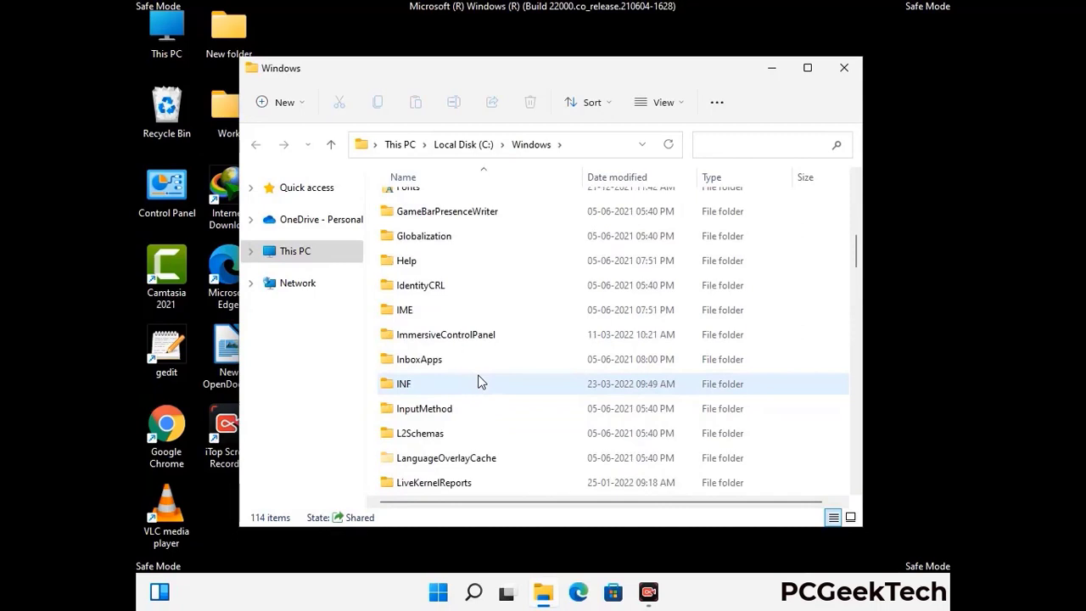
{"action": "scroll", "coordinate": [477, 382], "scroll_direction": "down", "scroll_amount": 4}
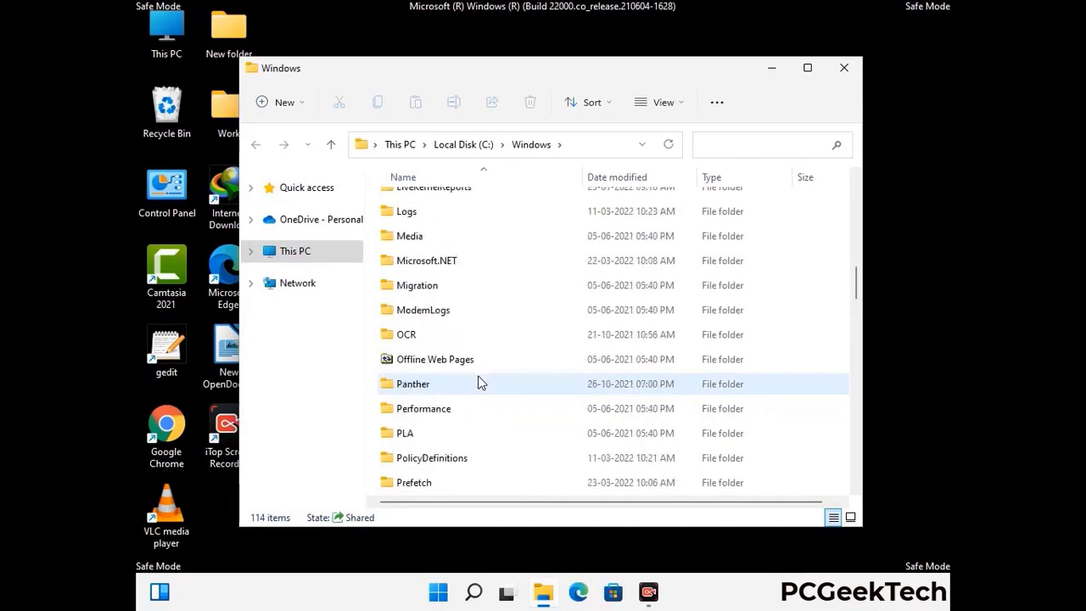
{"action": "scroll", "coordinate": [477, 383], "scroll_direction": "down", "scroll_amount": 6}
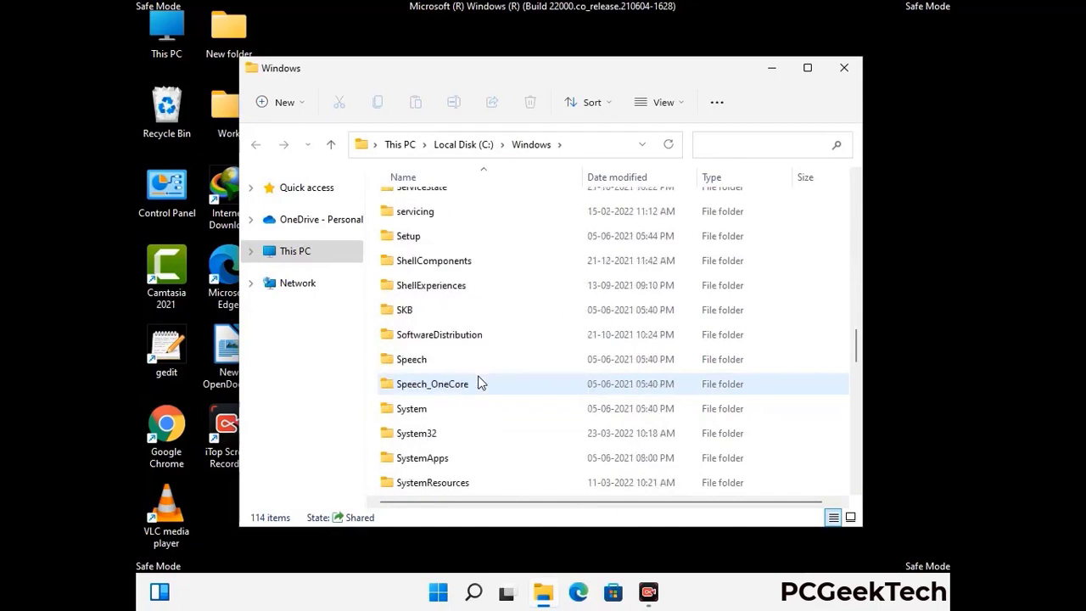
{"action": "scroll", "coordinate": [477, 382], "scroll_direction": "down", "scroll_amount": 7}
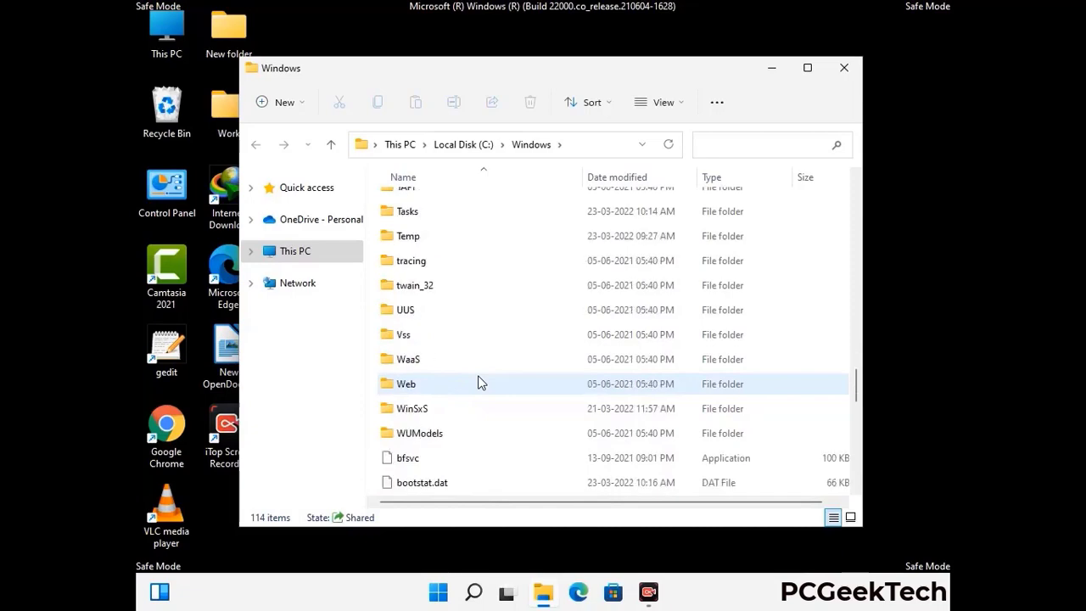
{"action": "scroll", "coordinate": [478, 382], "scroll_direction": "down", "scroll_amount": 9}
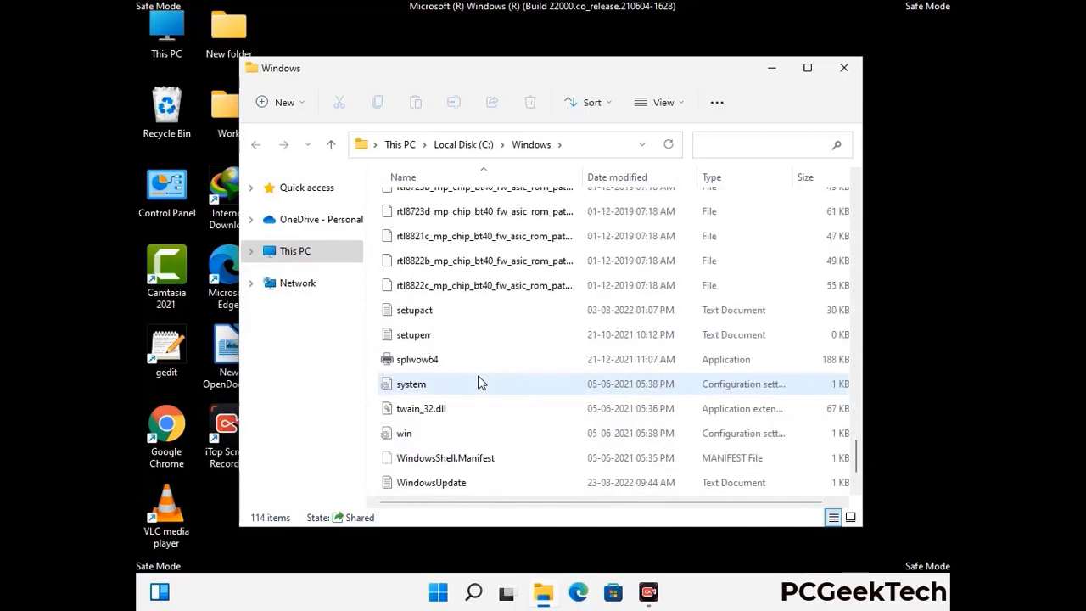
{"action": "scroll", "coordinate": [477, 383], "scroll_direction": "up", "scroll_amount": 13}
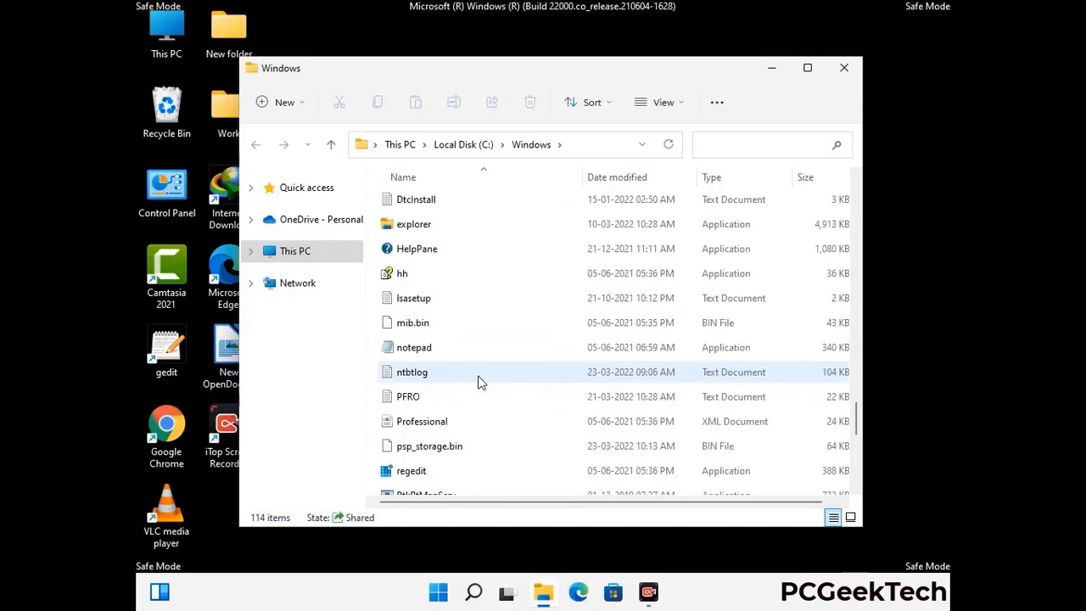
{"action": "scroll", "coordinate": [478, 383], "scroll_direction": "up", "scroll_amount": 3}
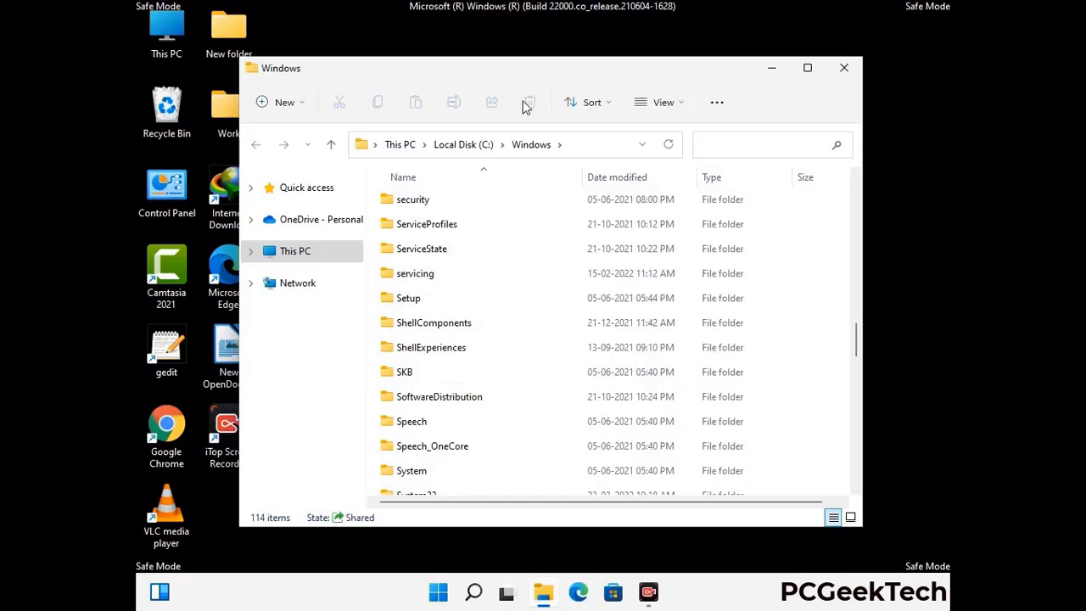
Close the Windows folder and open the user's Temp folder by running %temp% from the Run dialog
{"action": "left_click", "coordinate": [850, 71]}
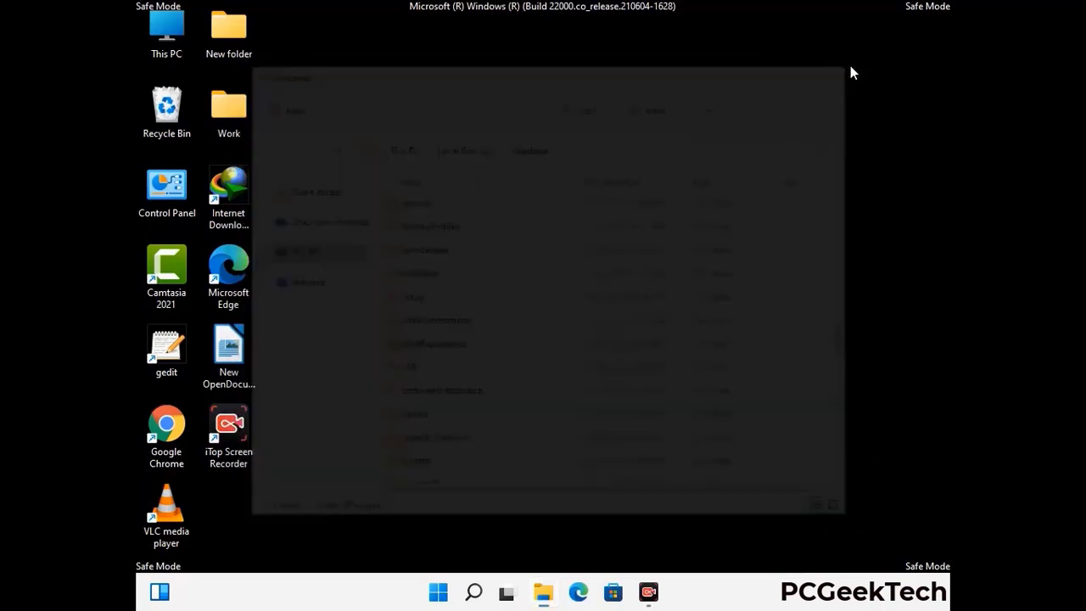
{"action": "key", "text": "super+r"}
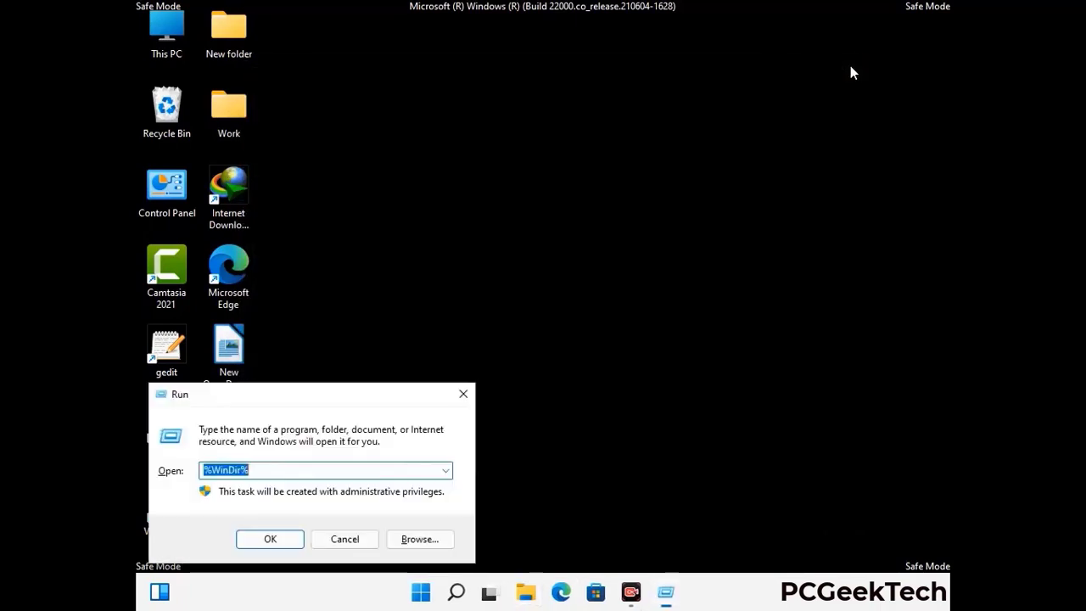
{"action": "left_click_drag", "start_coordinate": [361, 396], "coordinate": [615, 140]}
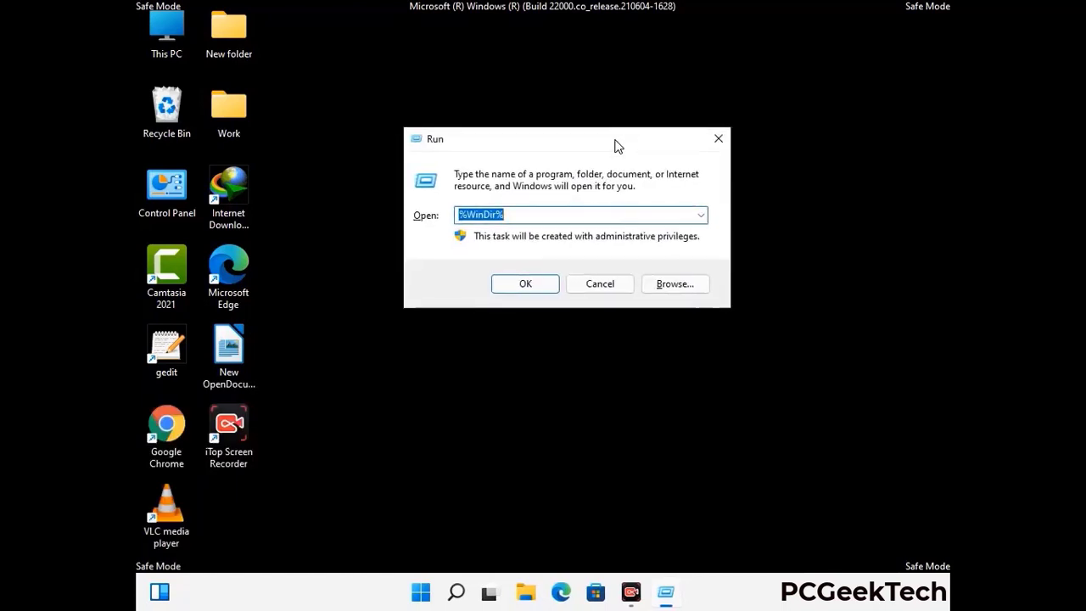
{"action": "type", "text": "%tem"}
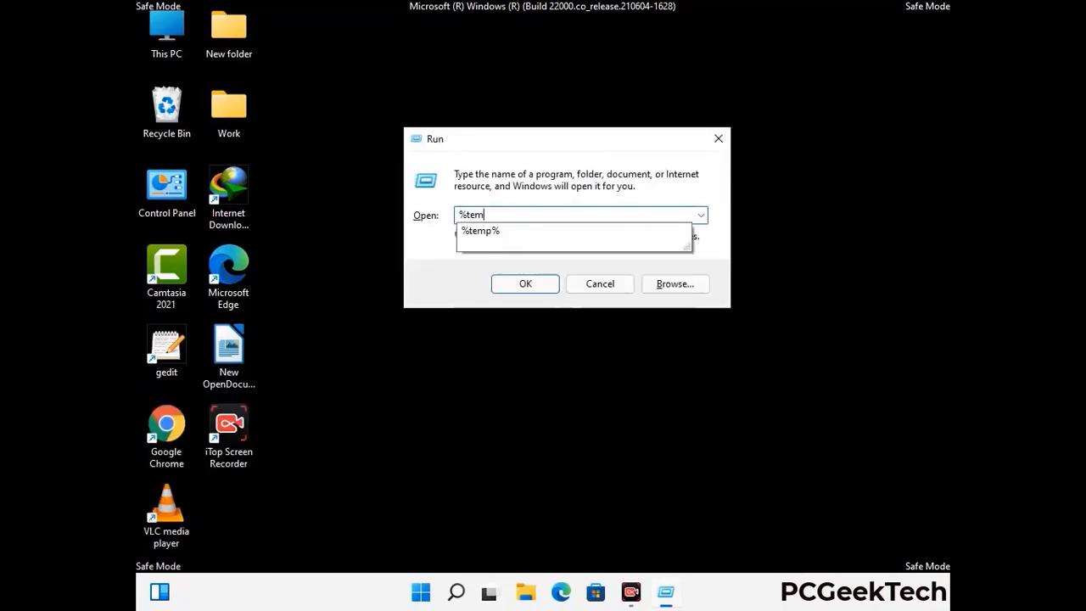
{"action": "type", "text": "p%"}
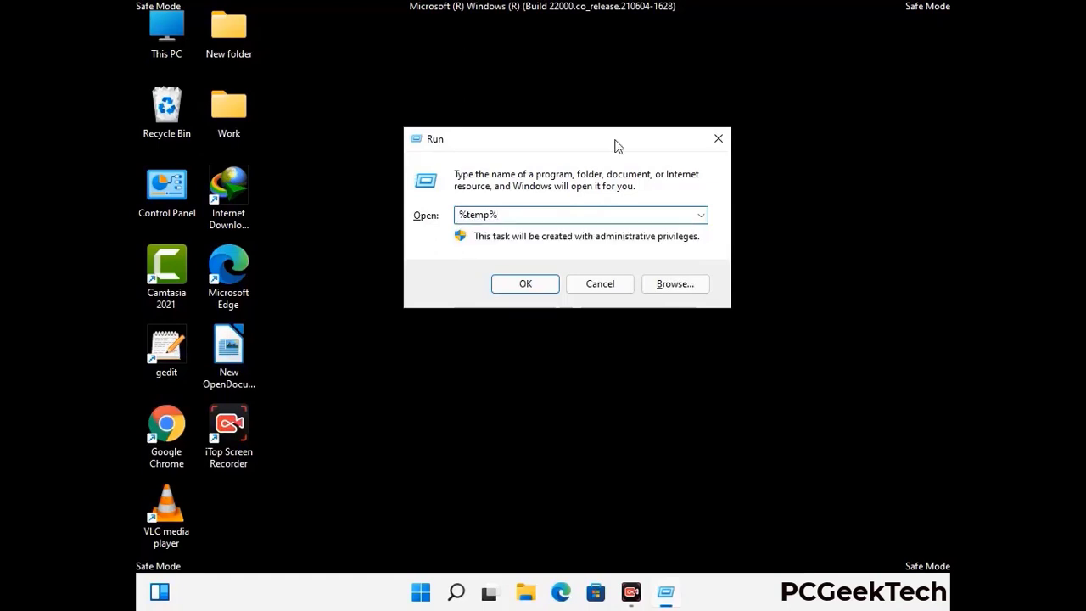
{"action": "left_click", "coordinate": [543, 282]}
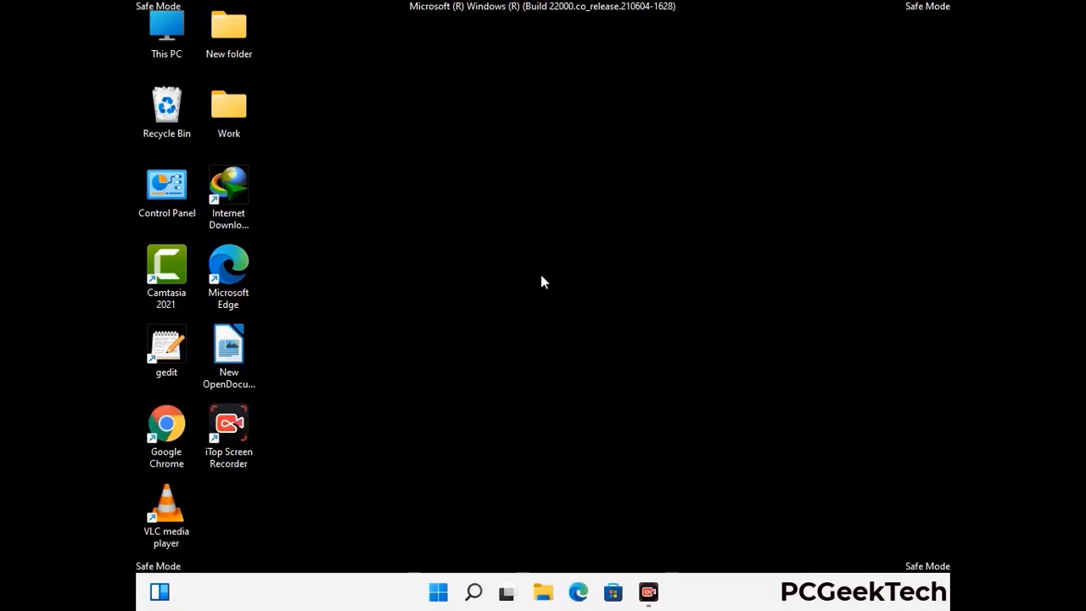
Delete all items in the user's Temp folder and close the folder window
{"action": "left_click", "coordinate": [495, 327]}
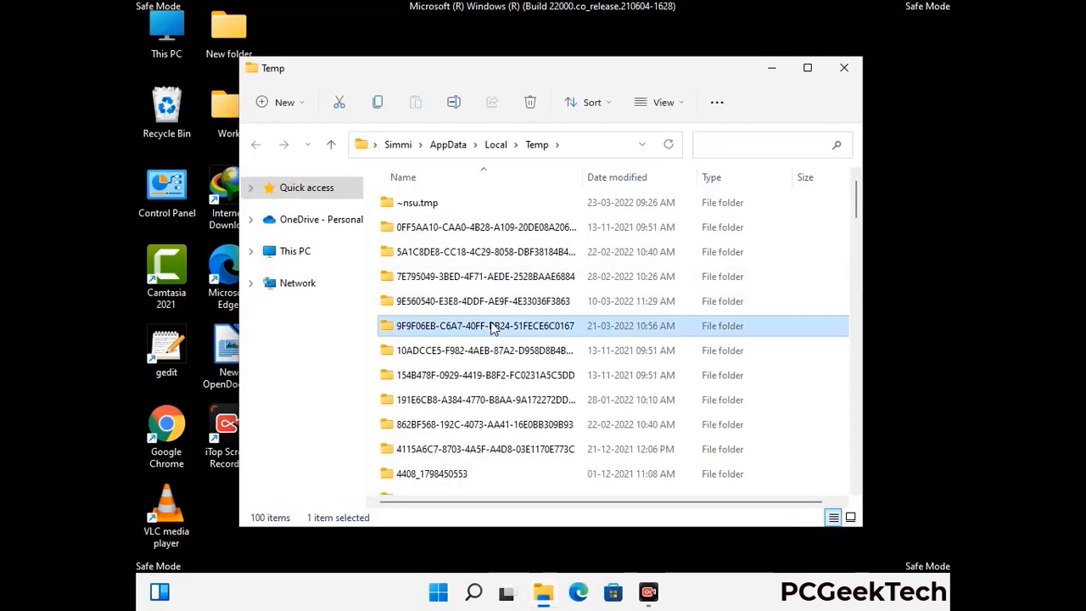
{"action": "key", "text": "ctrl+a"}
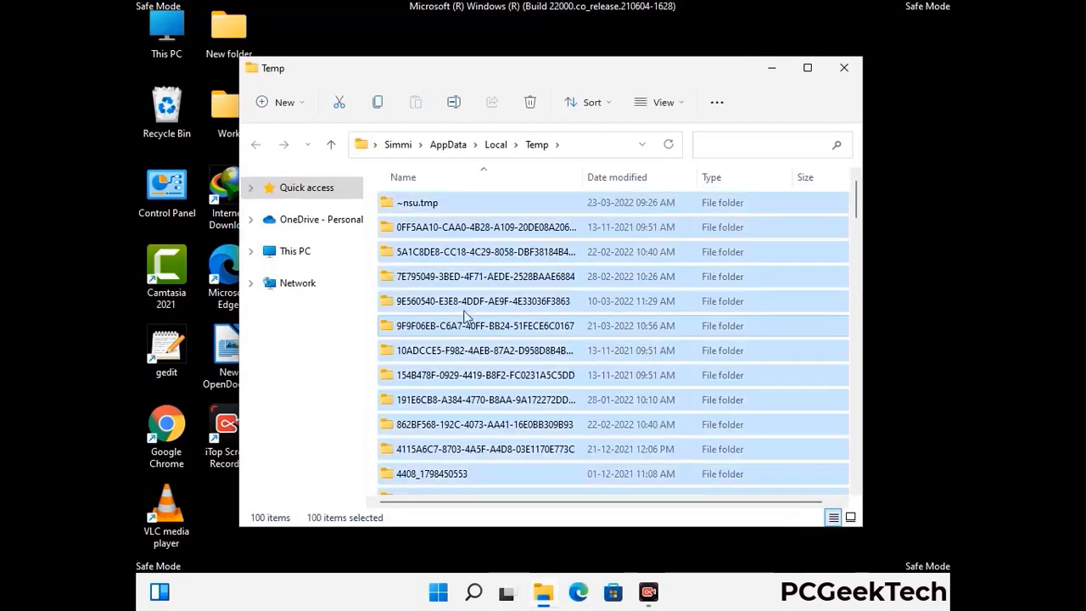
{"action": "key", "text": "Tab"}
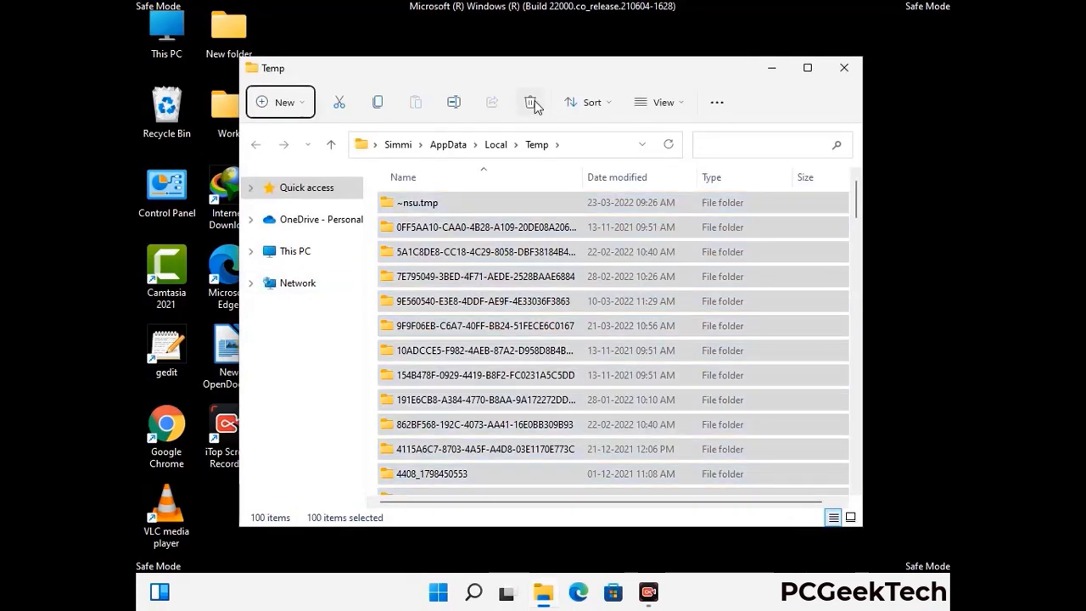
{"action": "left_click", "coordinate": [532, 102]}
{"action": "left_click", "coordinate": [843, 68]}
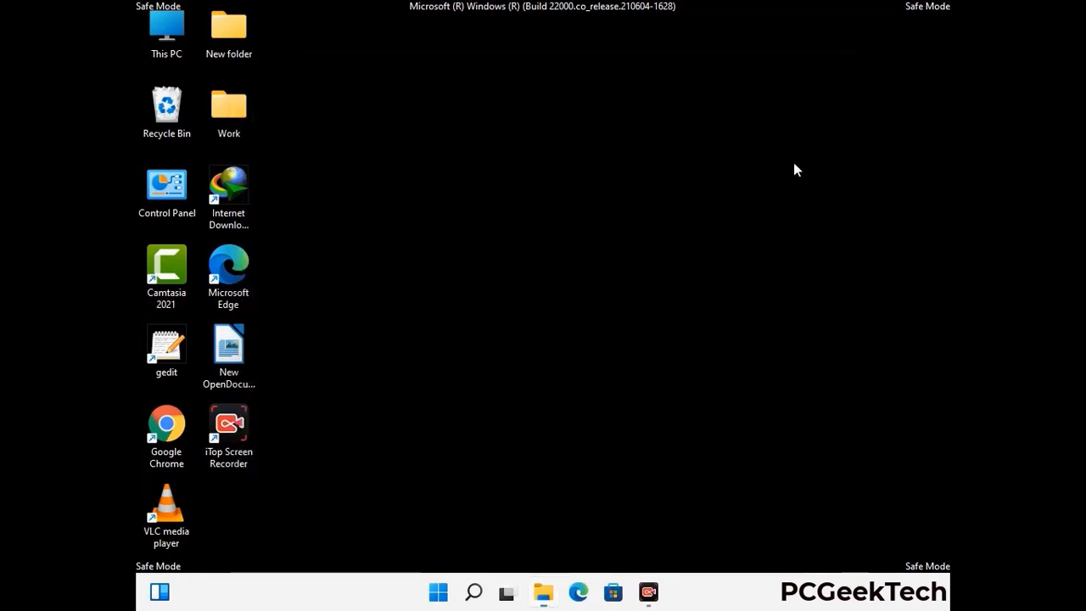
Run temp from the Run dialog to open the system Temp folder
{"action": "key", "text": "super+r"}
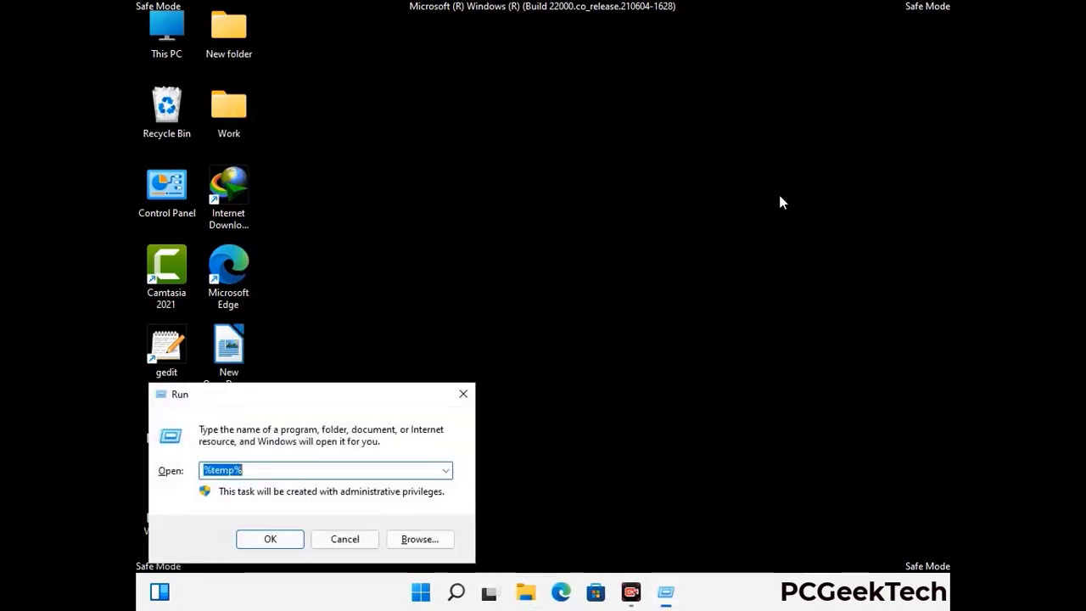
{"action": "left_click_drag", "start_coordinate": [368, 388], "coordinate": [618, 153]}
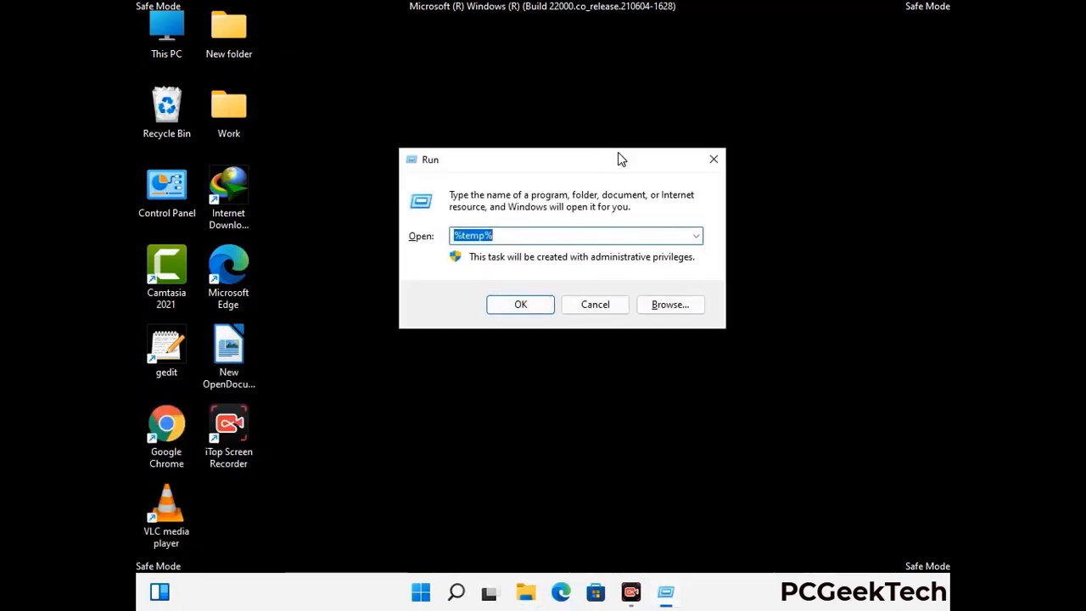
{"action": "type", "text": "temp"}
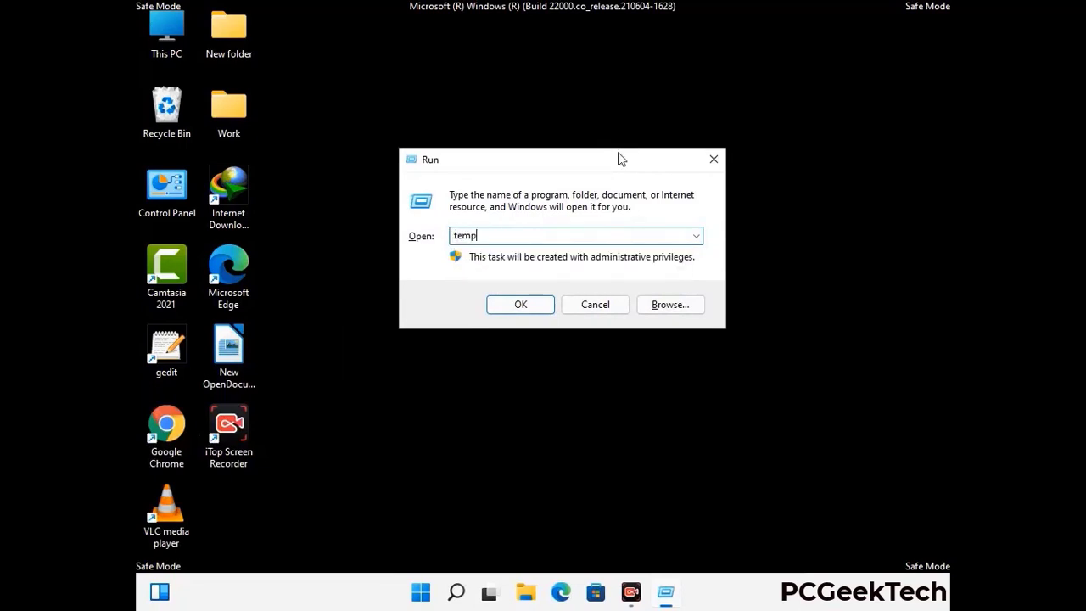
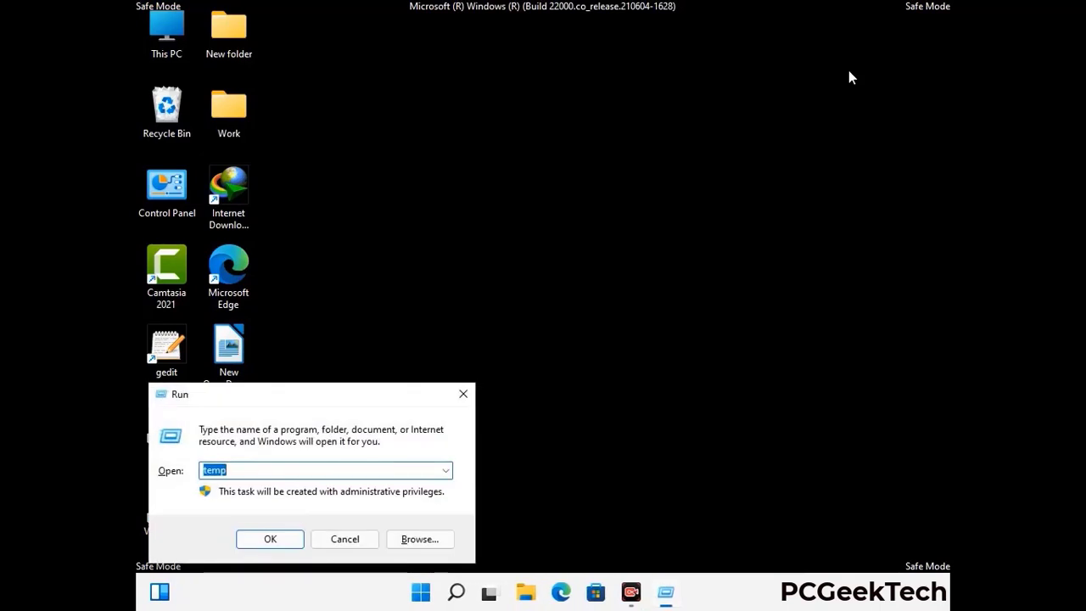
Open the Registry Editor by running regedit from the Run dialog
{"action": "left_click_drag", "start_coordinate": [340, 400], "coordinate": [564, 137]}
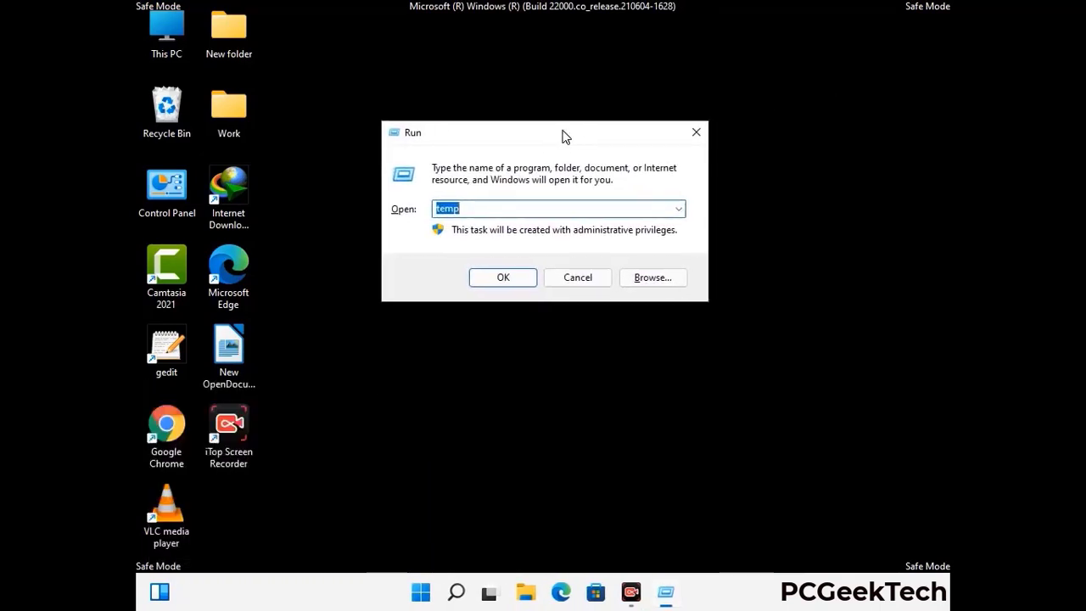
{"action": "type", "text": "regedit"}
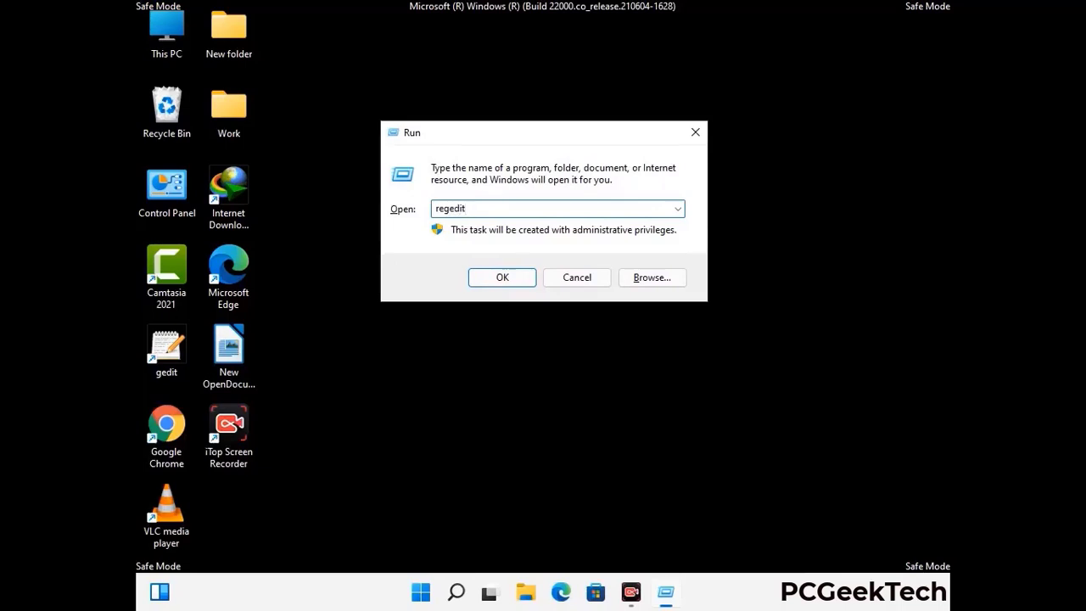
{"action": "key", "text": "Return"}
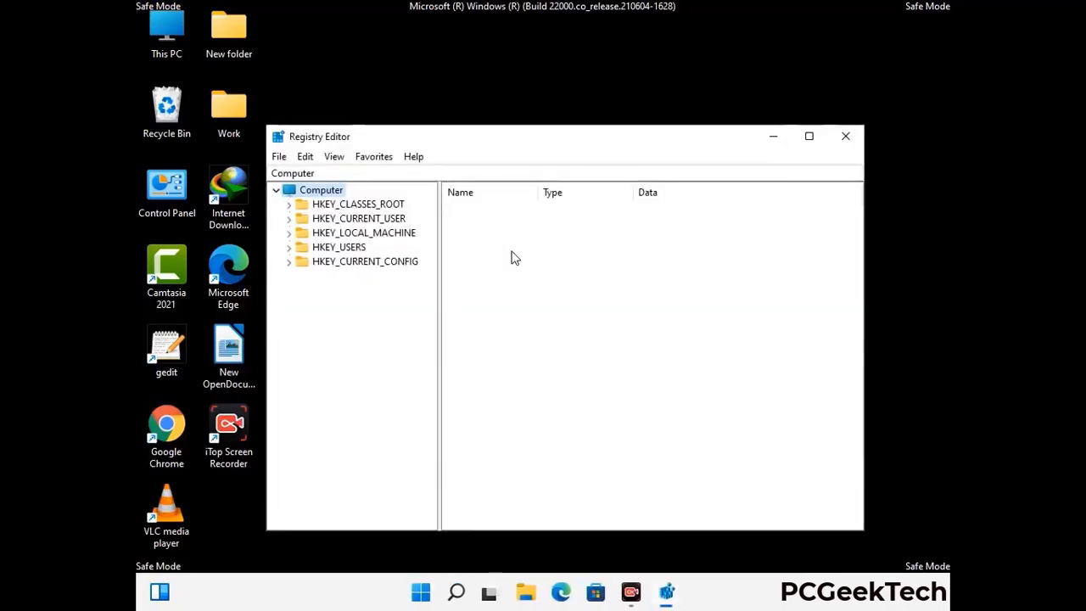
Expand the registry tree to HKEY_CURRENT_USER\Software\Microsoft
{"action": "left_click", "coordinate": [364, 232]}
{"action": "left_click", "coordinate": [289, 218]}
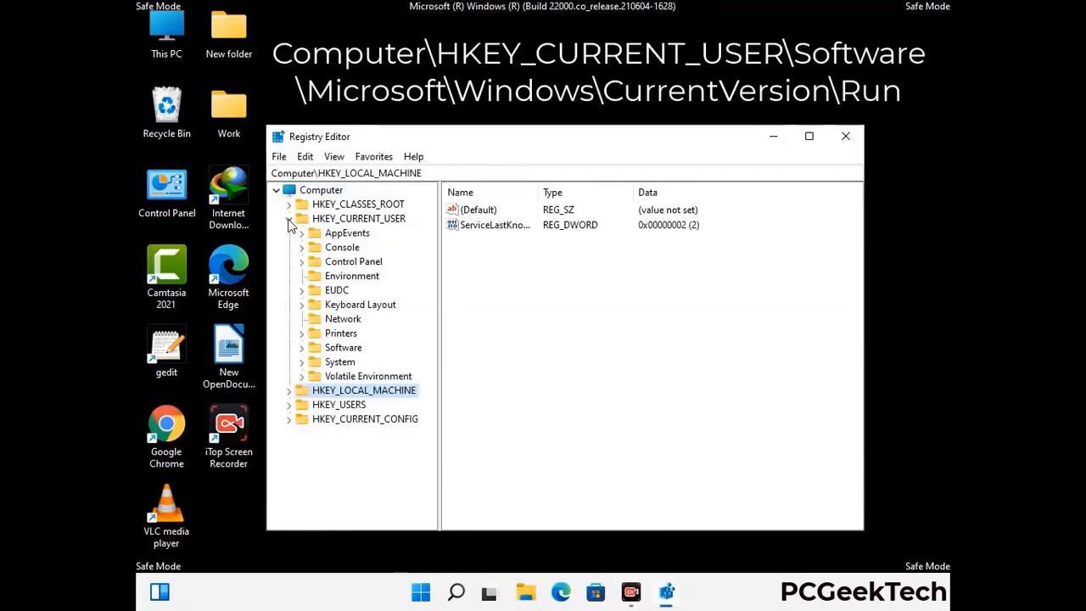
{"action": "left_click", "coordinate": [340, 350]}
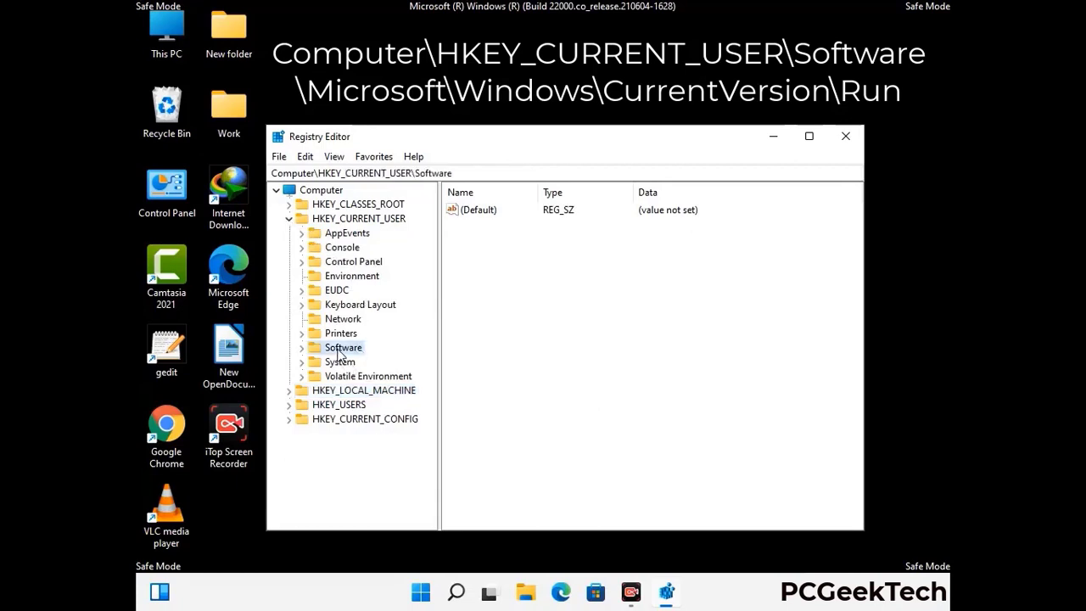
{"action": "left_click", "coordinate": [299, 349]}
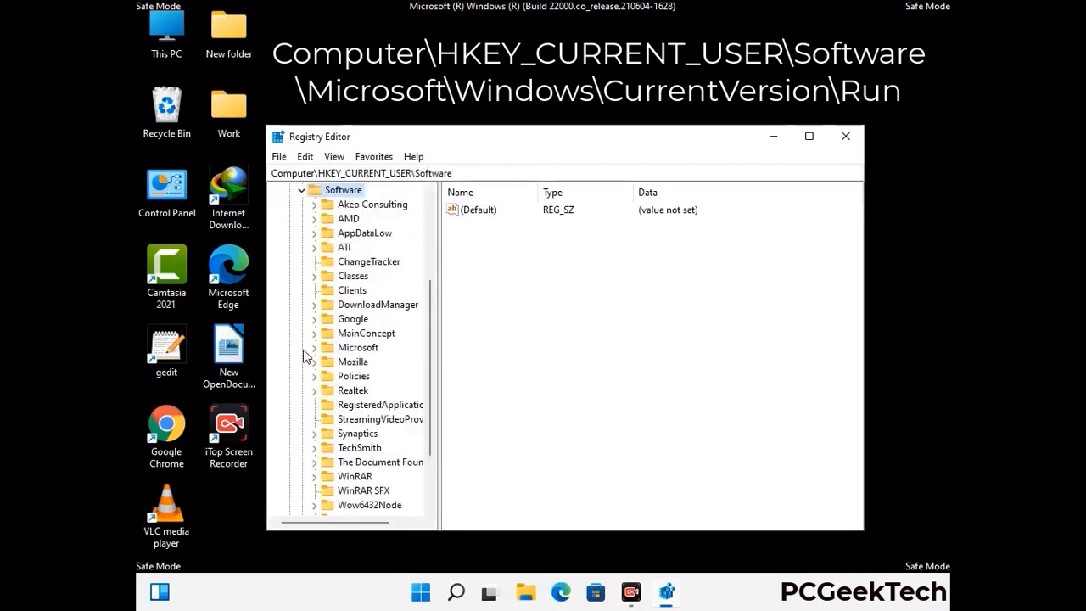
{"action": "left_click", "coordinate": [355, 347]}
{"action": "left_click", "coordinate": [314, 348]}
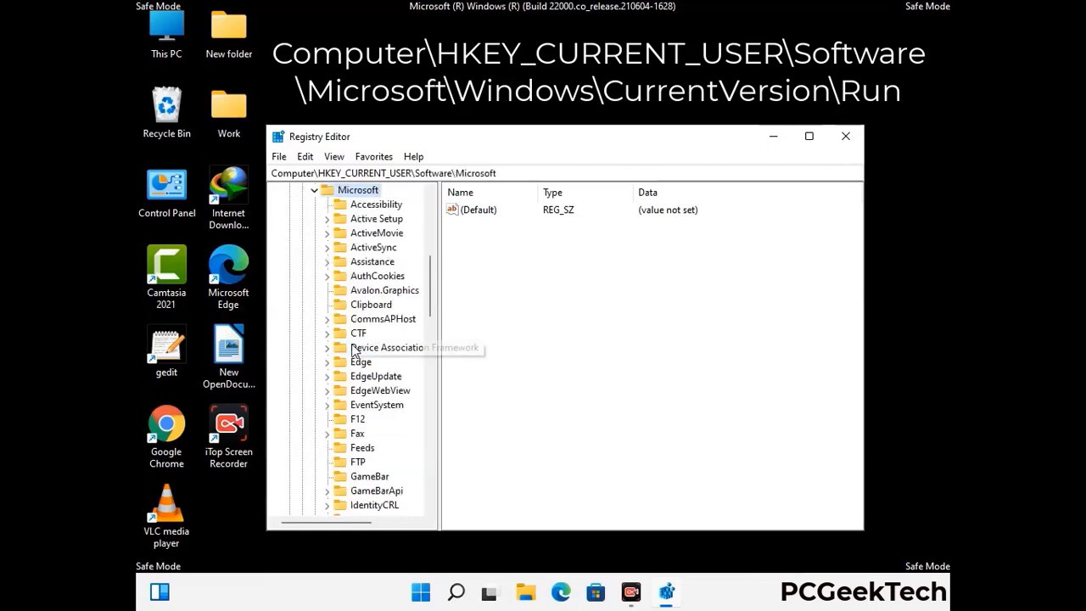
Expand Windows\CurrentVersion under the current user's Microsoft key and show the values of its Run key
{"action": "scroll", "coordinate": [394, 368], "scroll_direction": "down", "scroll_amount": 5}
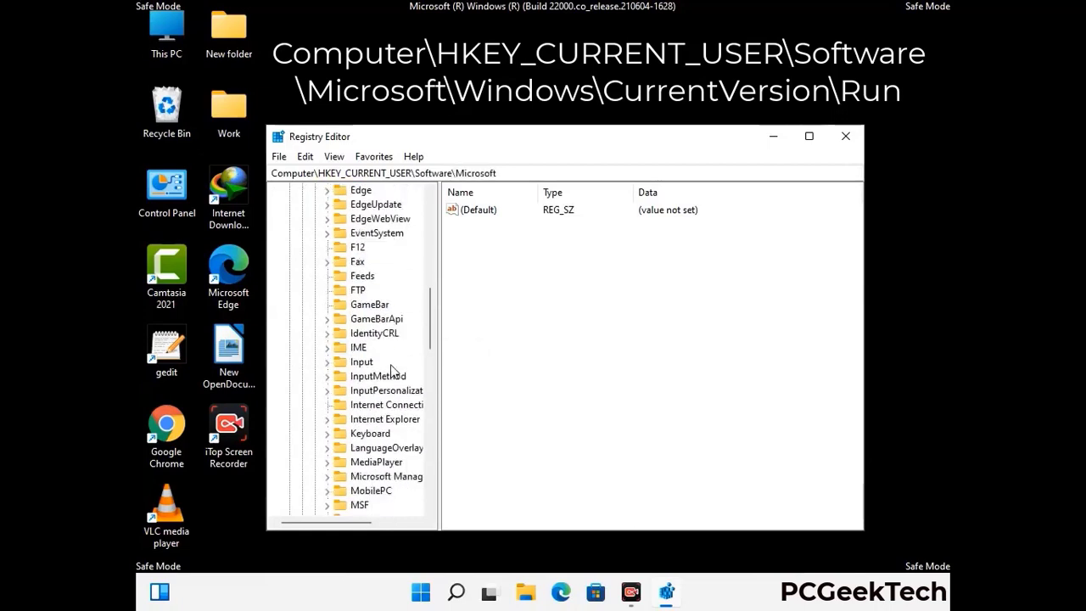
{"action": "scroll", "coordinate": [394, 369], "scroll_direction": "down", "scroll_amount": 3}
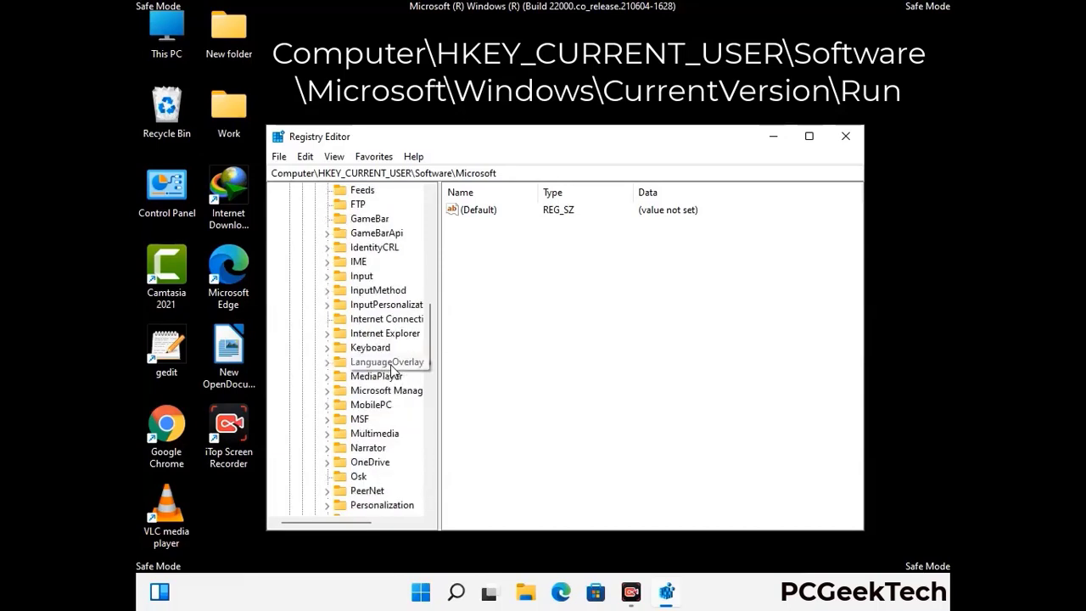
{"action": "scroll", "coordinate": [394, 370], "scroll_direction": "down", "scroll_amount": 6}
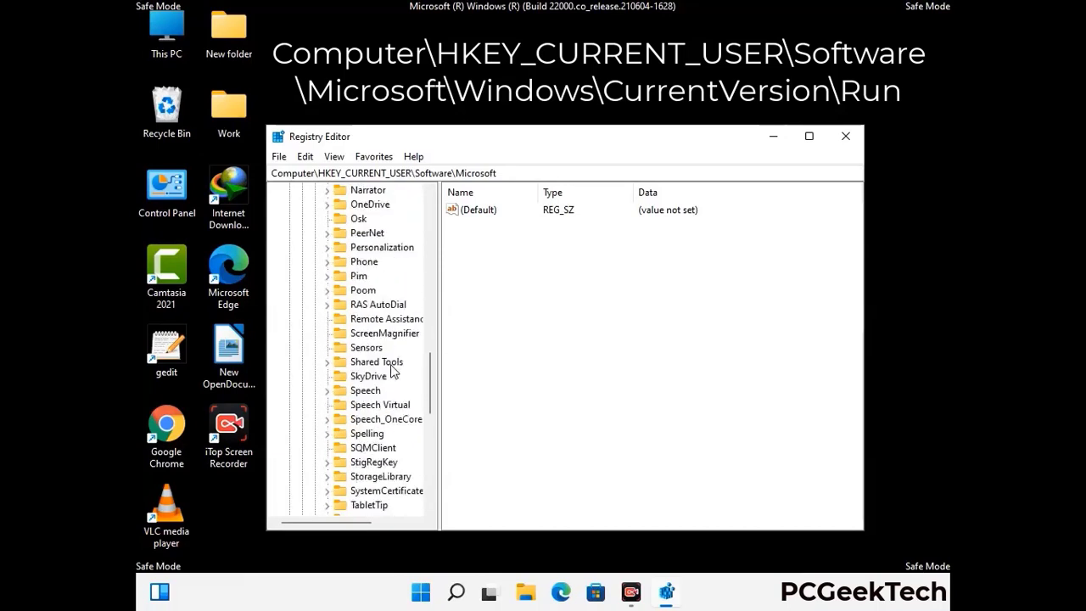
{"action": "scroll", "coordinate": [393, 371], "scroll_direction": "down", "scroll_amount": 3}
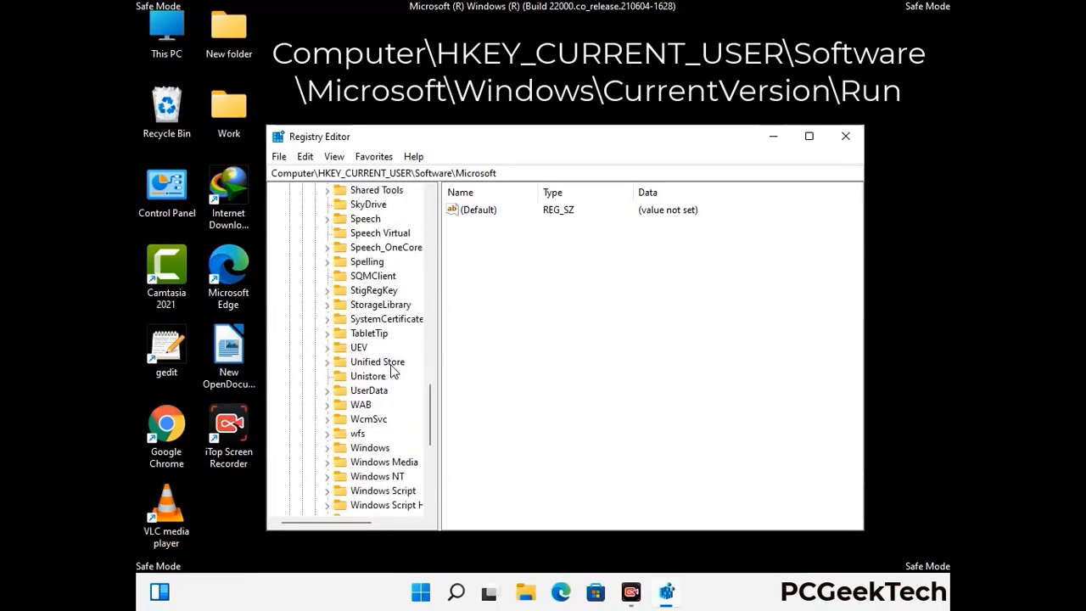
{"action": "double_click", "coordinate": [370, 404]}
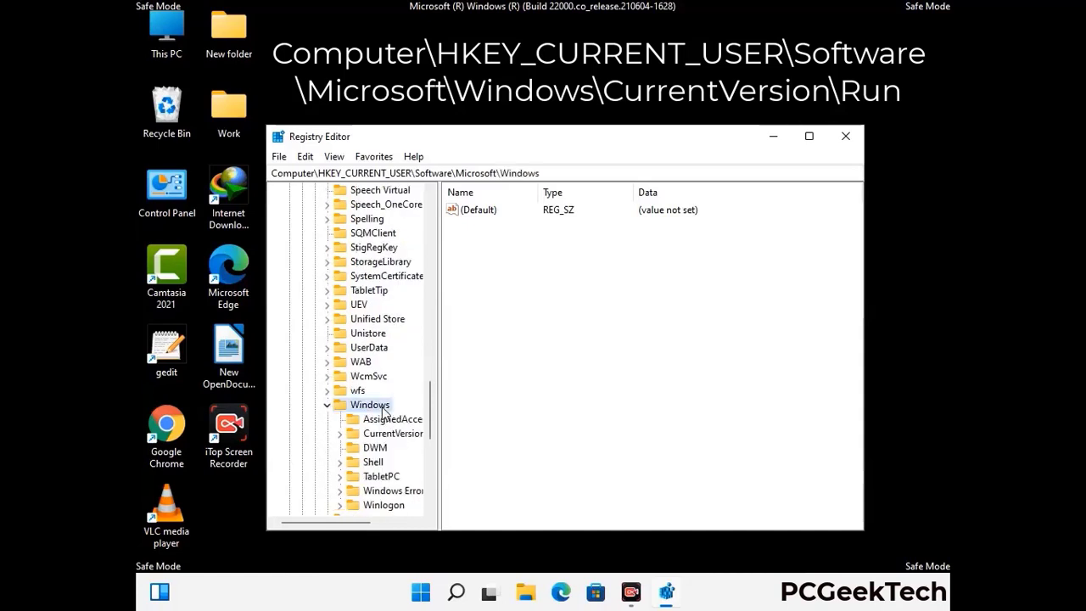
{"action": "scroll", "coordinate": [390, 398], "scroll_direction": "down", "scroll_amount": 1}
{"action": "left_click", "coordinate": [393, 391]}
{"action": "double_click", "coordinate": [393, 391]}
{"action": "scroll", "coordinate": [390, 373], "scroll_direction": "down", "scroll_amount": 5}
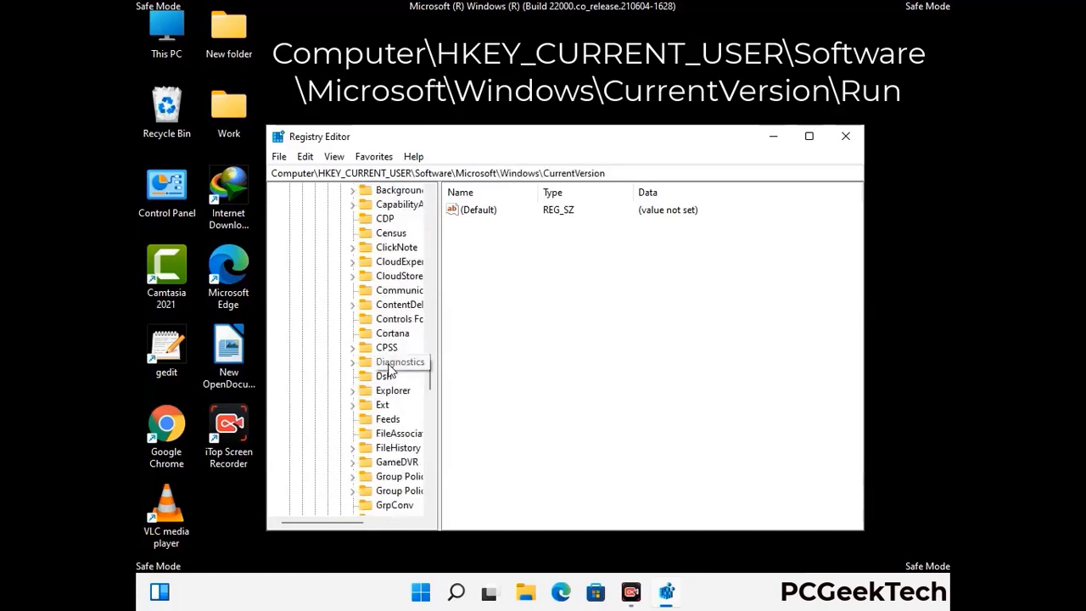
{"action": "scroll", "coordinate": [389, 369], "scroll_direction": "down", "scroll_amount": 4}
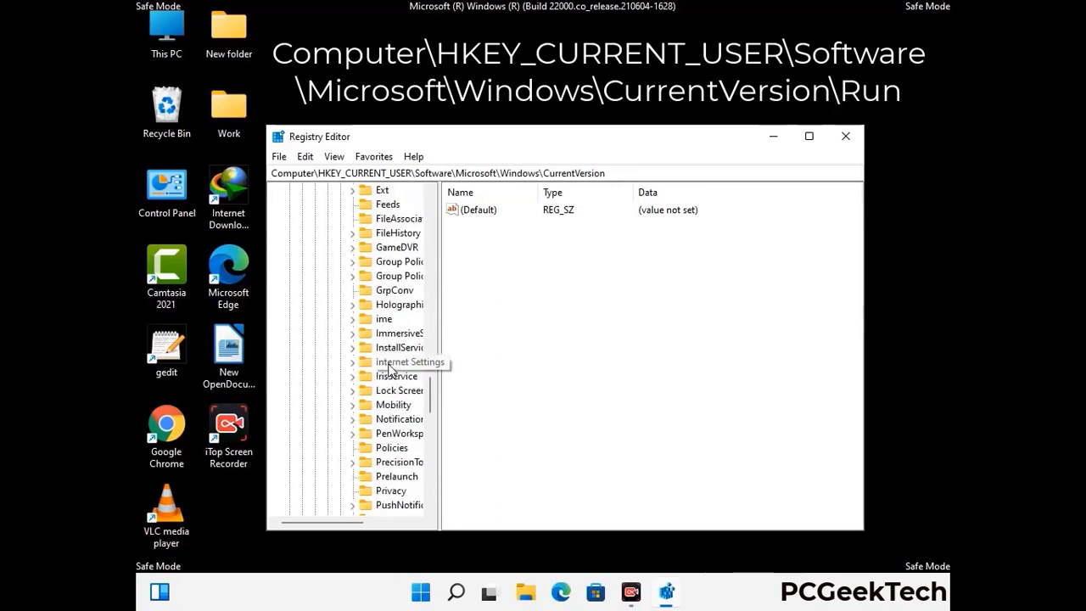
{"action": "scroll", "coordinate": [389, 369], "scroll_direction": "down", "scroll_amount": 1}
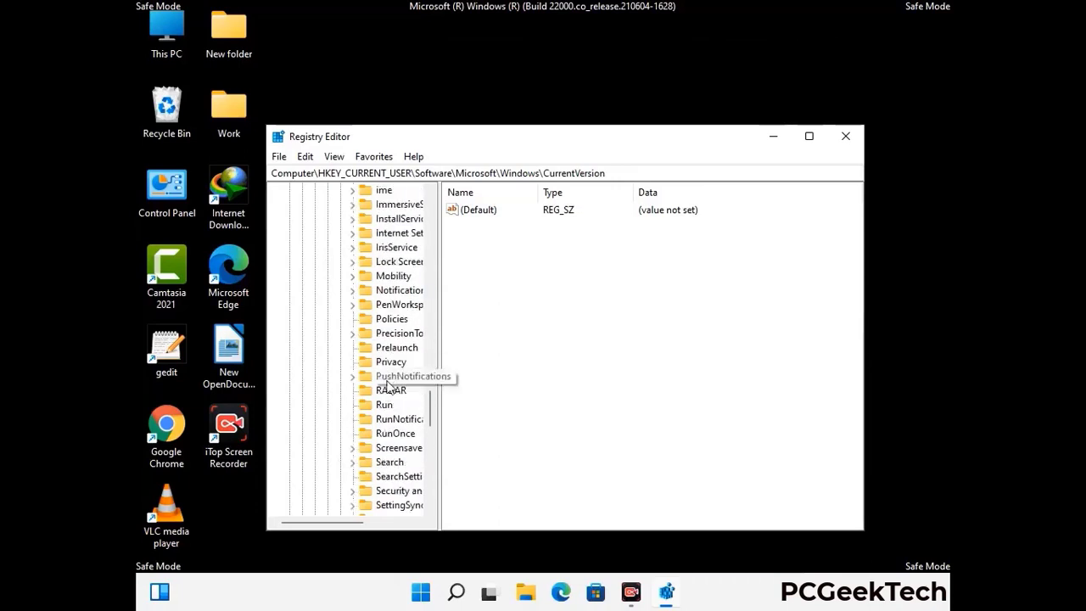
{"action": "left_click", "coordinate": [385, 405]}
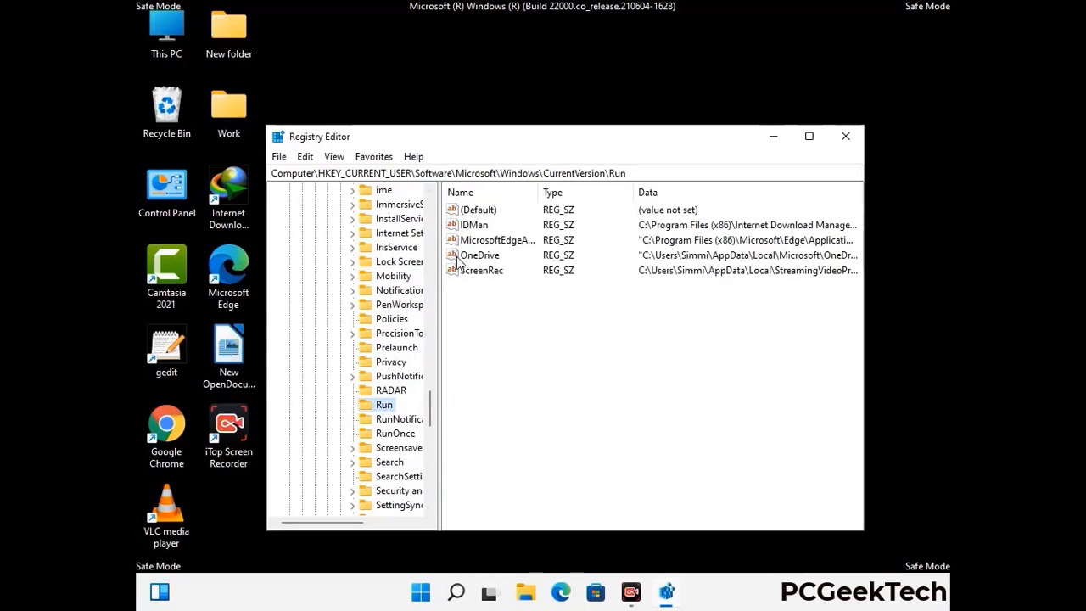
Delete the ScreenRec startup value from the current user's Run key and confirm the deletion
{"action": "left_click", "coordinate": [480, 274]}
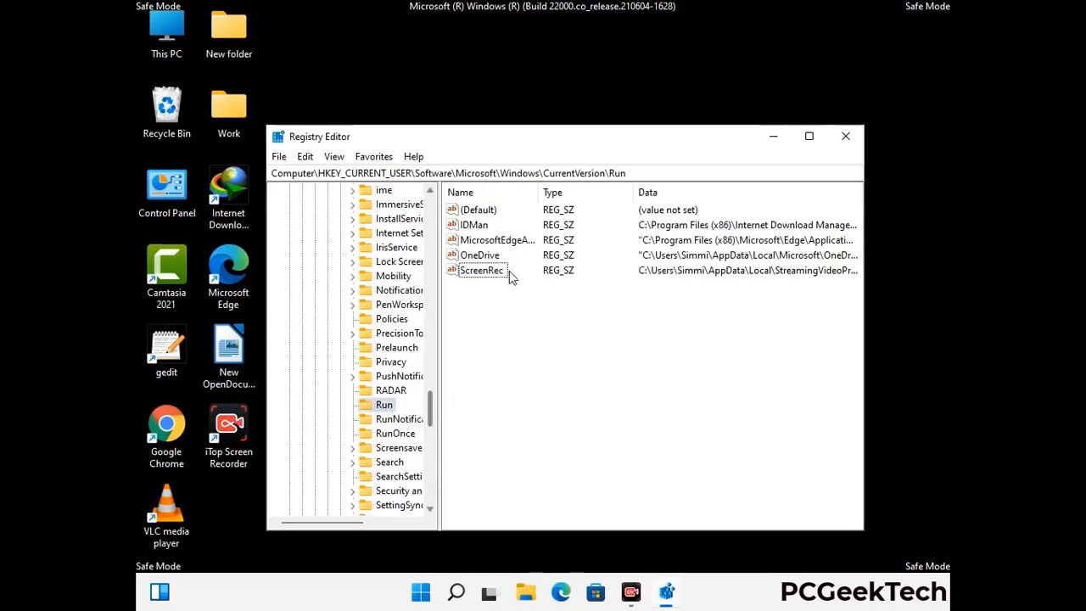
{"action": "left_click", "coordinate": [491, 274]}
{"action": "right_click", "coordinate": [490, 277]}
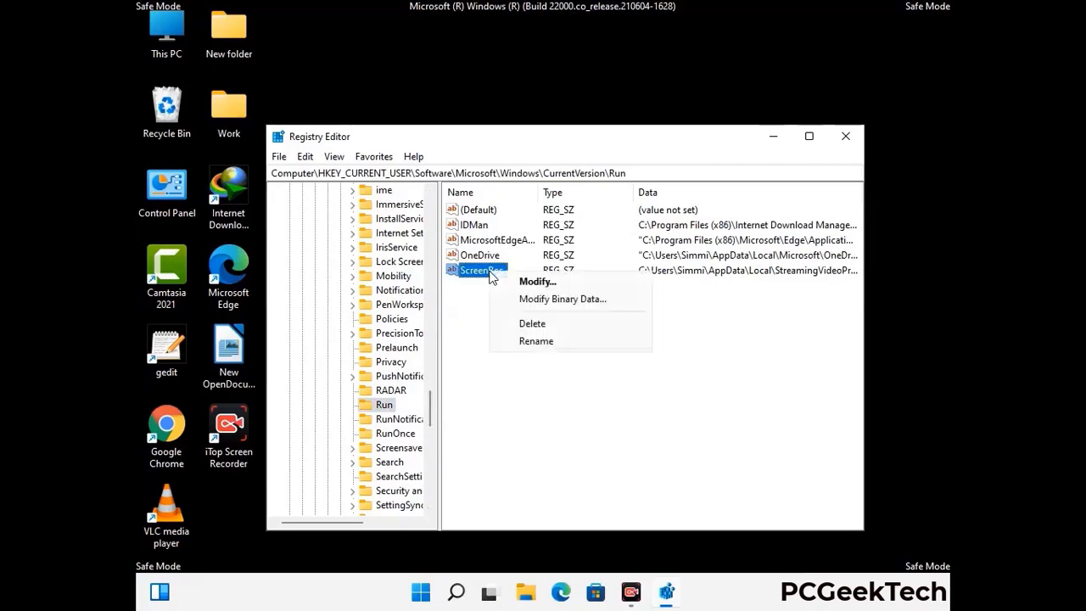
{"action": "left_click", "coordinate": [532, 324]}
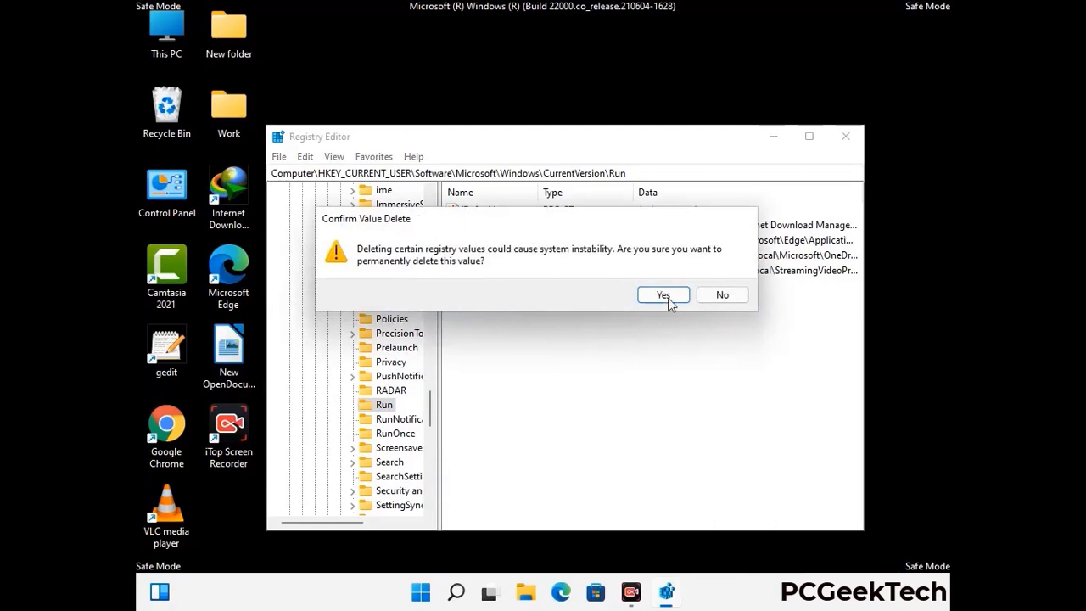
{"action": "left_click", "coordinate": [662, 295]}
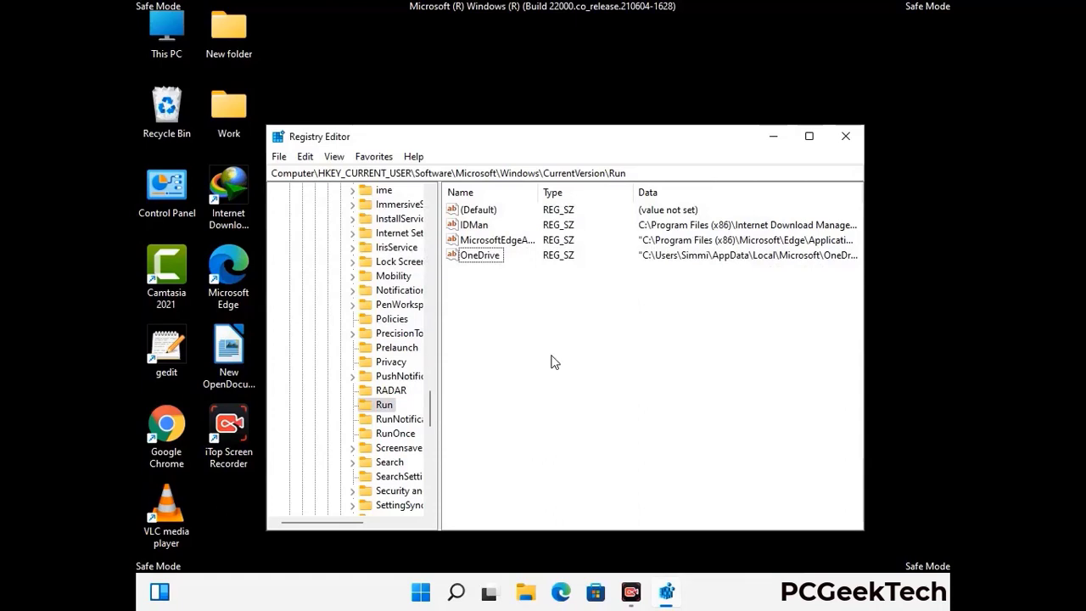
Search the registry for "Virus Name" across keys, values and data, stop the search, and close the Registry Editor
{"action": "key", "text": "ctrl+f"}
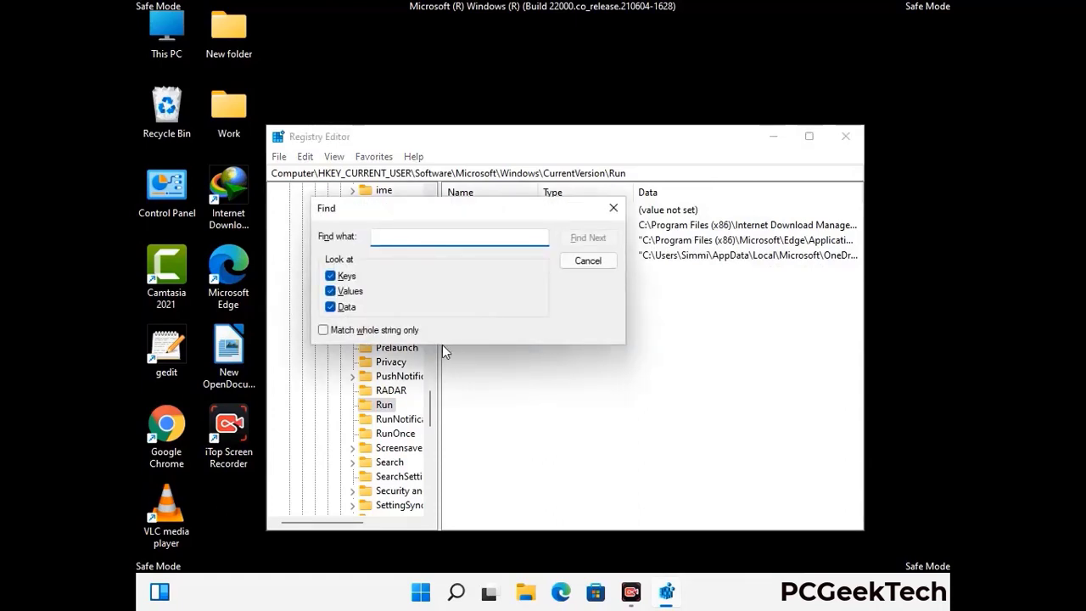
{"action": "type", "text": "Vl"}
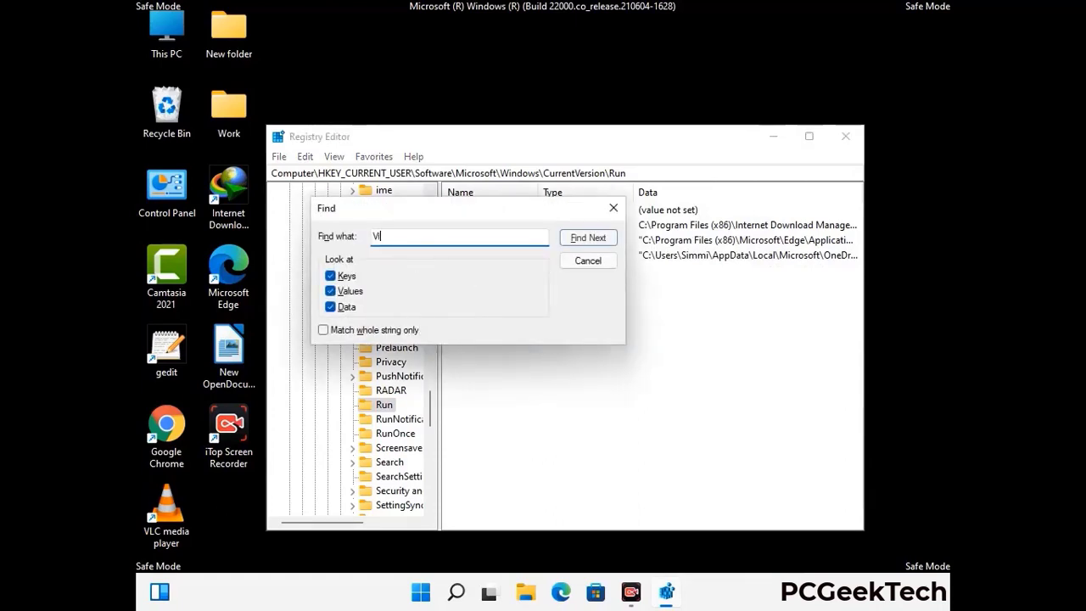
{"action": "type", "text": "rus N"}
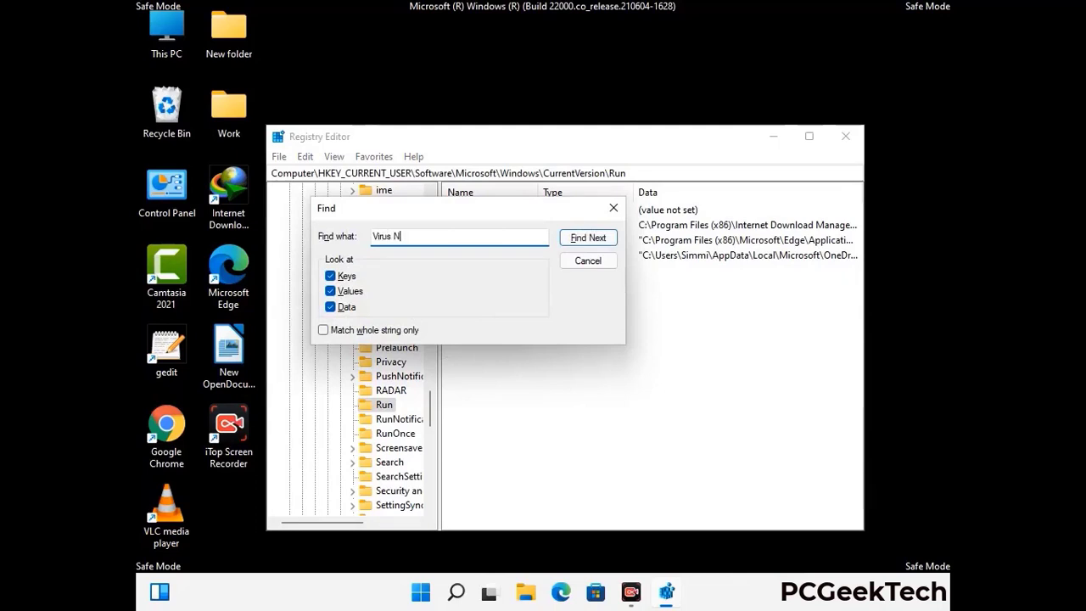
{"action": "type", "text": "ame"}
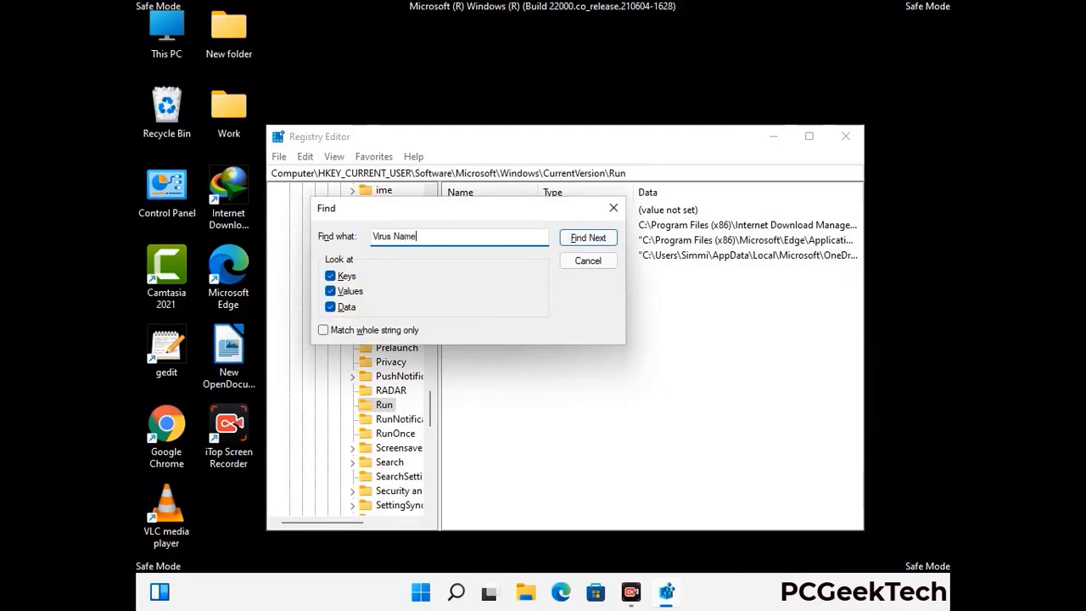
{"action": "left_click", "coordinate": [577, 240]}
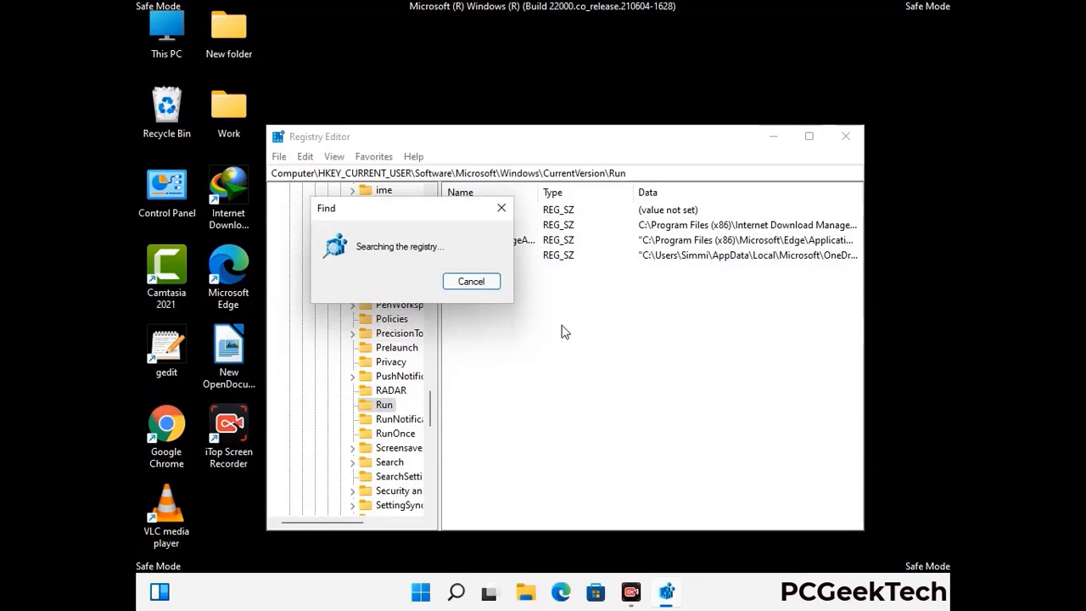
{"action": "left_click", "coordinate": [509, 213]}
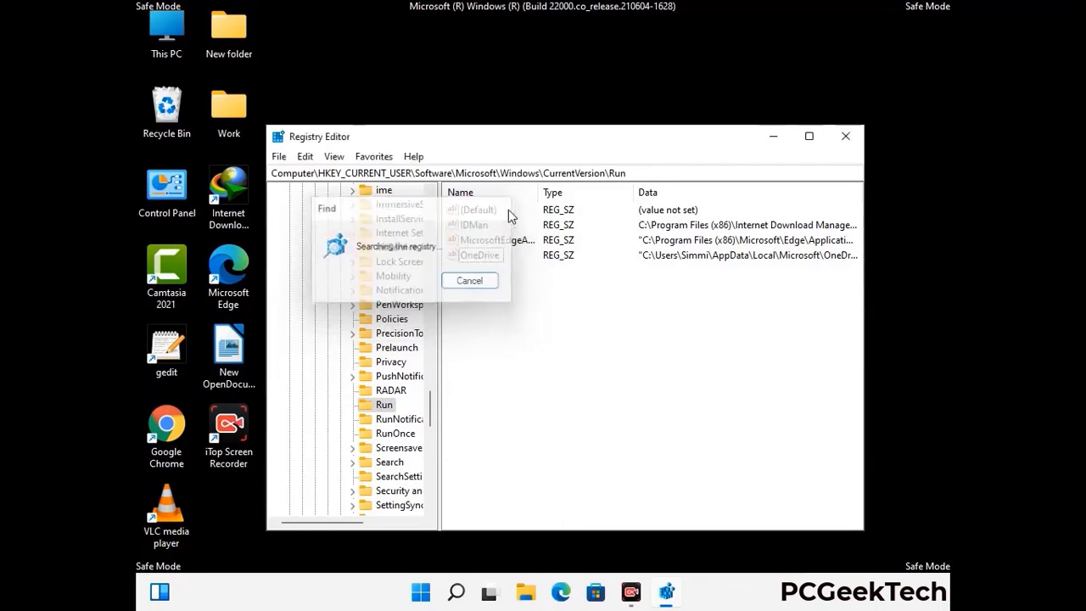
{"action": "left_click", "coordinate": [845, 137]}
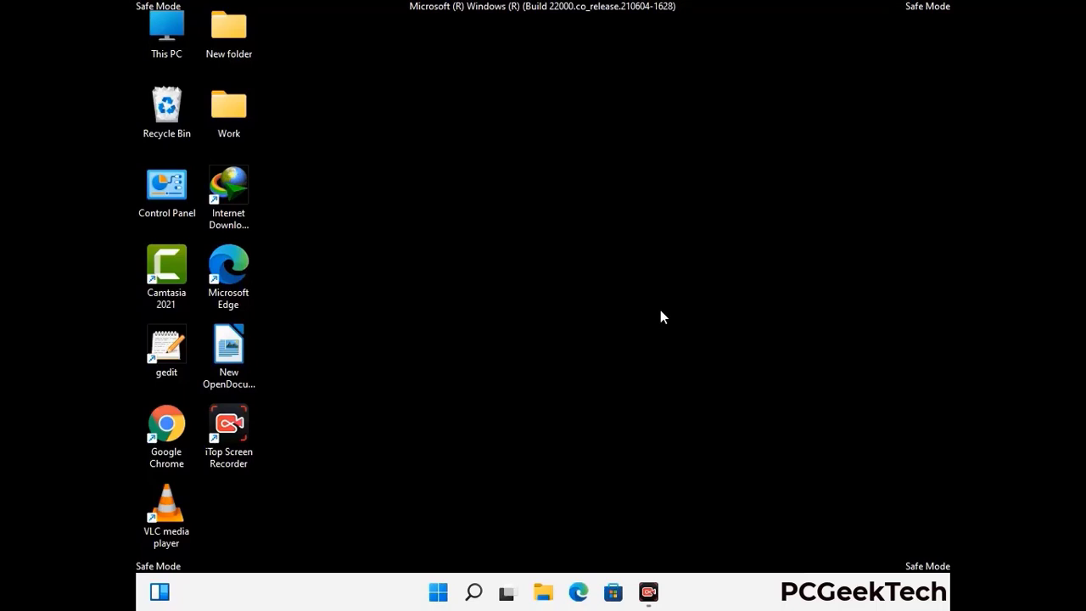
Open System Configuration by running msconfig from the Run dialog
{"action": "key", "text": "super+r"}
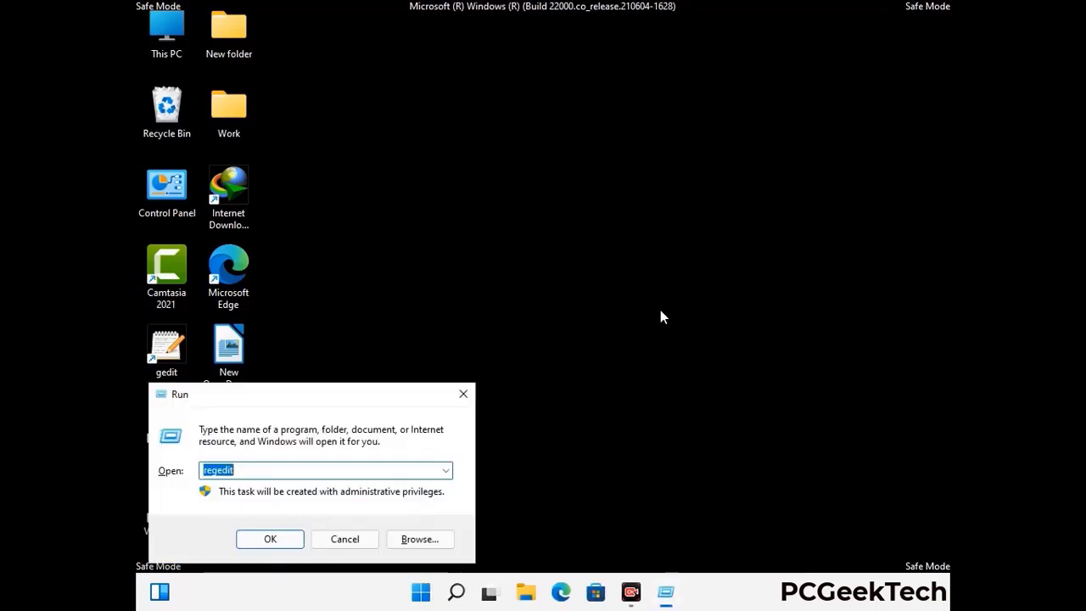
{"action": "left_click_drag", "start_coordinate": [315, 393], "coordinate": [556, 169]}
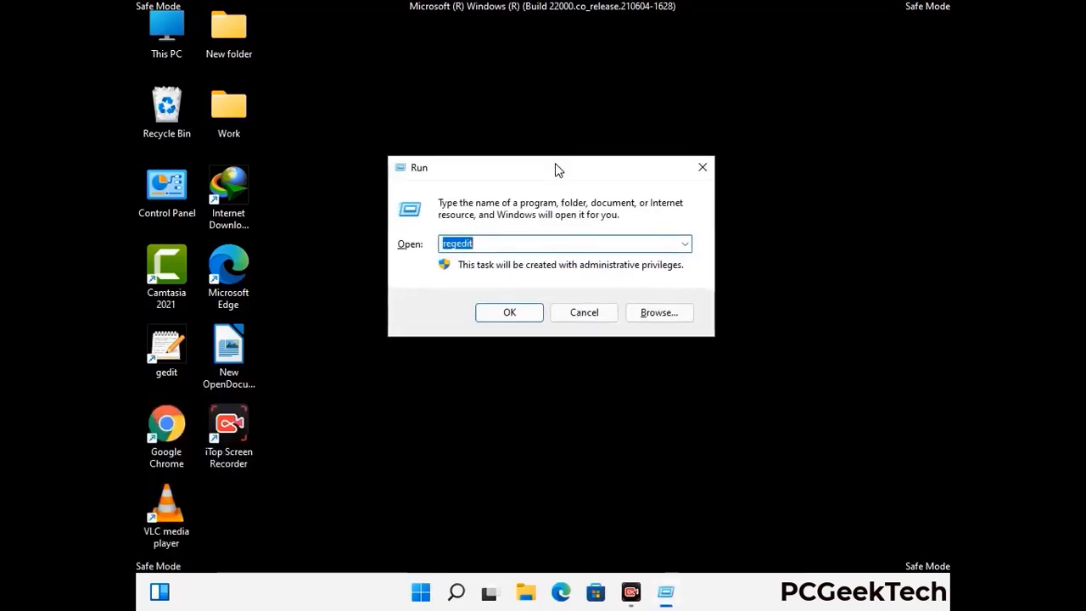
{"action": "type", "text": "msconfig"}
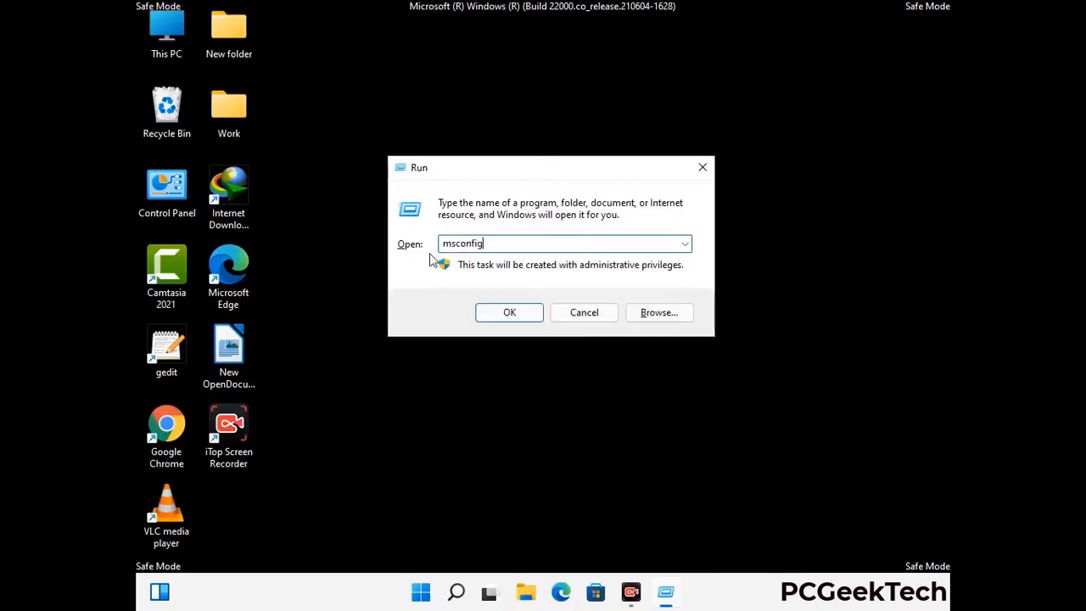
{"action": "left_click", "coordinate": [507, 313]}
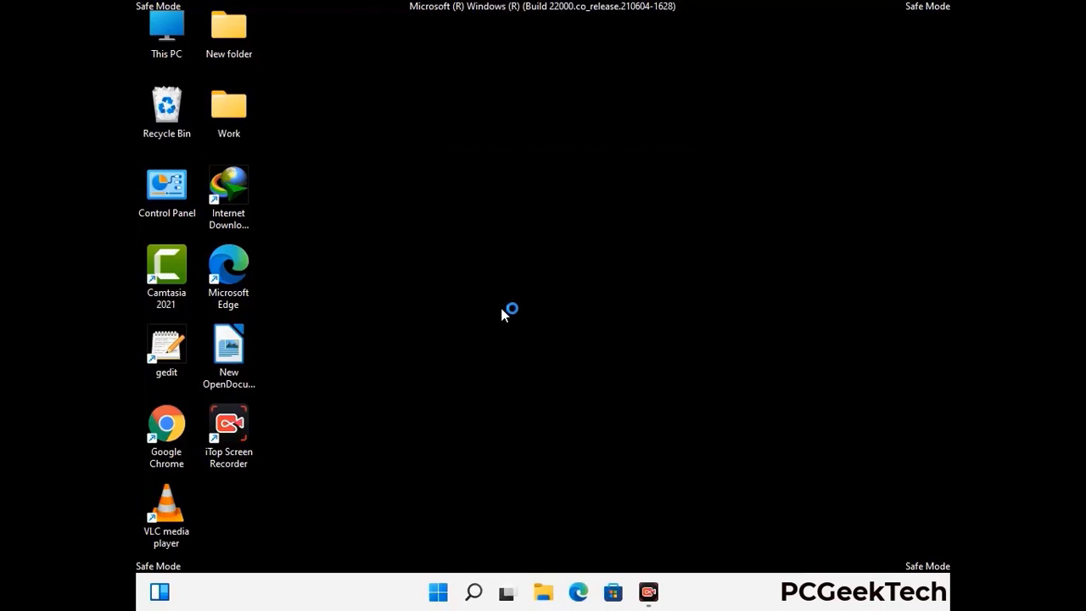
Turn off the Safe boot option for Windows 11 in the boot settings and apply the change
{"action": "left_click", "coordinate": [375, 170]}
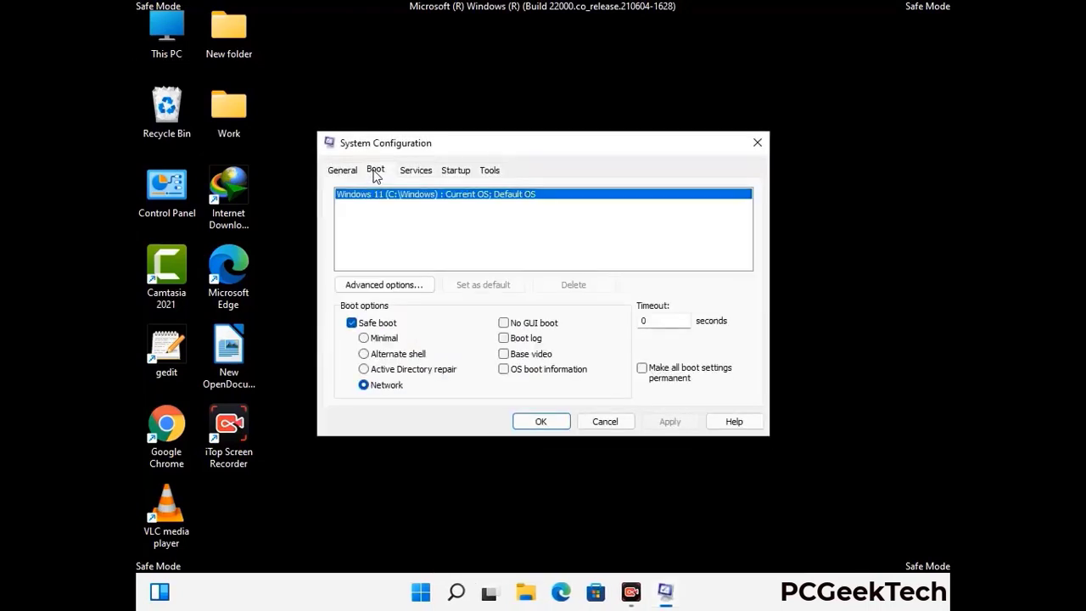
{"action": "left_click", "coordinate": [351, 324]}
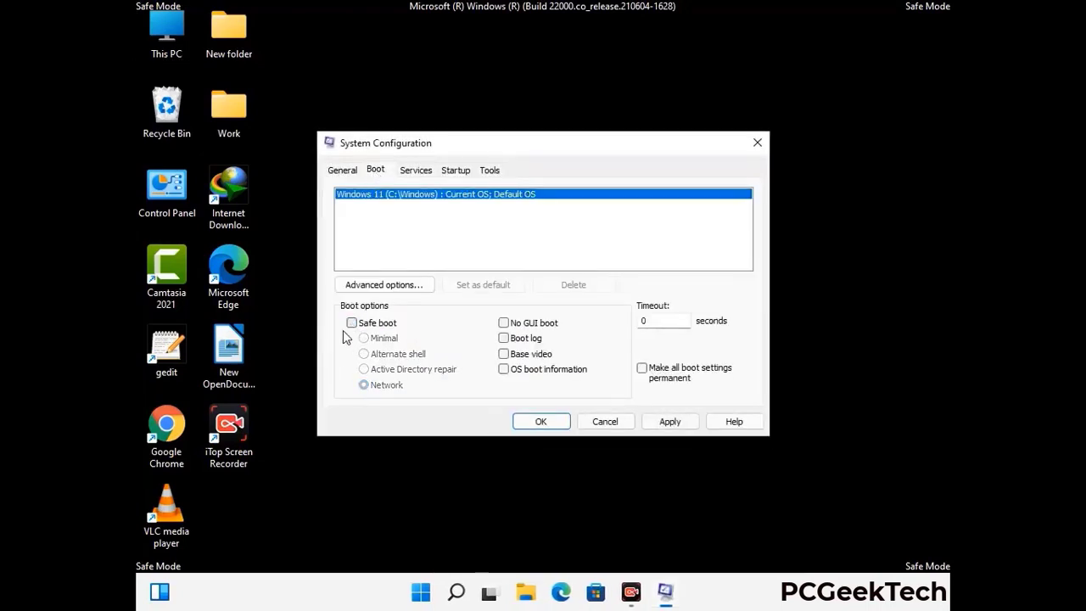
{"action": "left_click", "coordinate": [666, 422]}
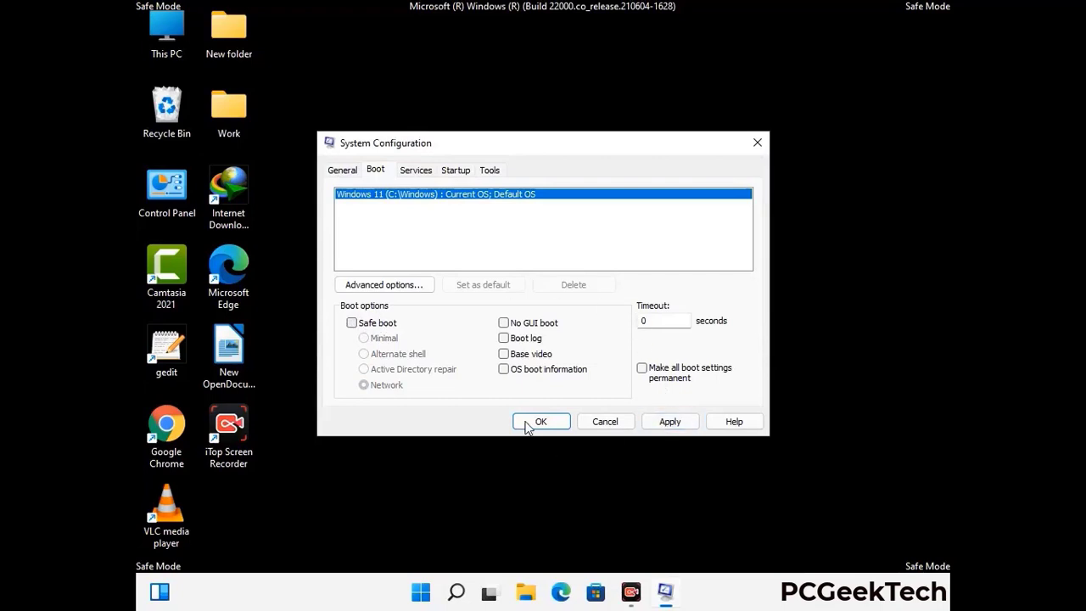